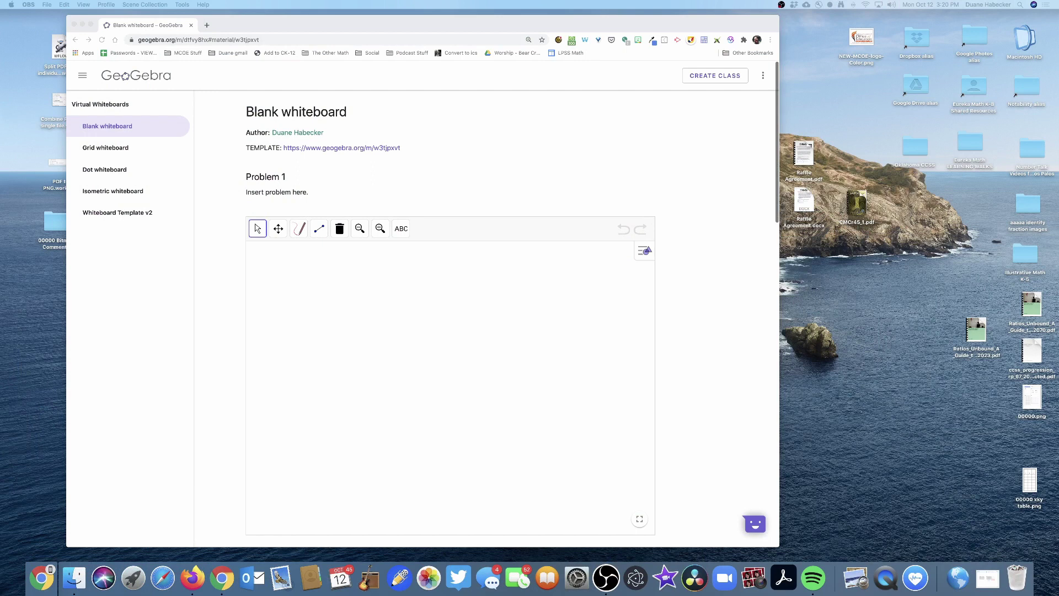
# Preview the x/k/y table image file positioned over the whiteboard canvas
pyautogui.doubleClick(1029, 482)
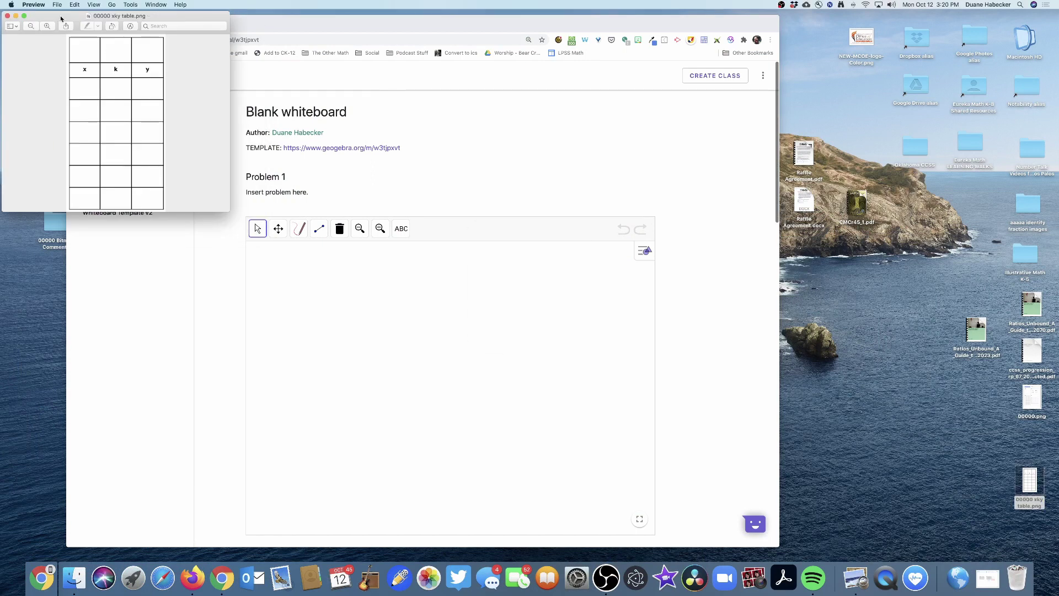
pyautogui.moveTo(61, 18); pyautogui.dragTo(284, 263)
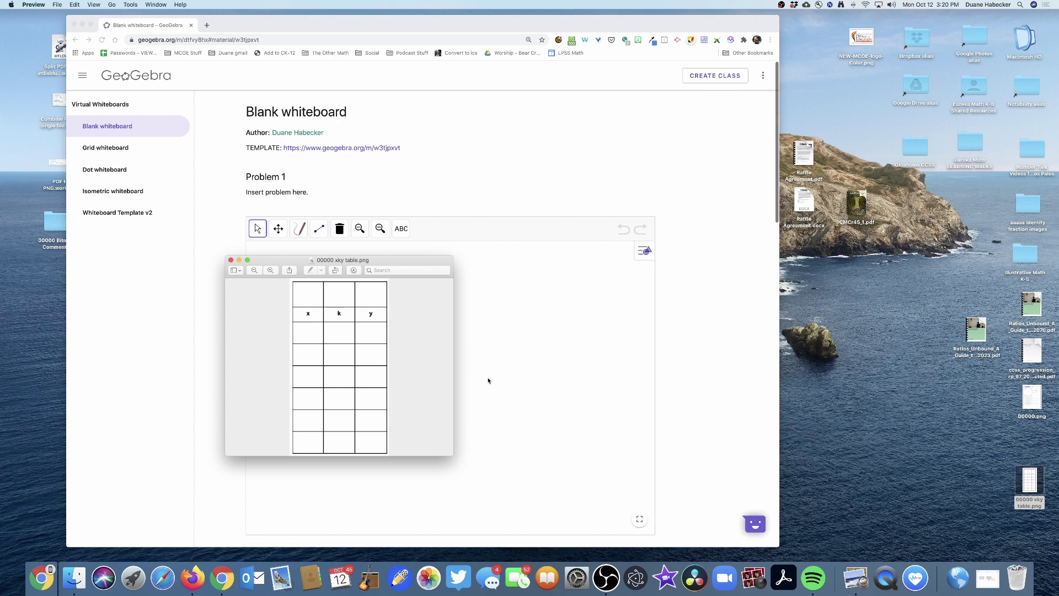
pyautogui.click(232, 260)
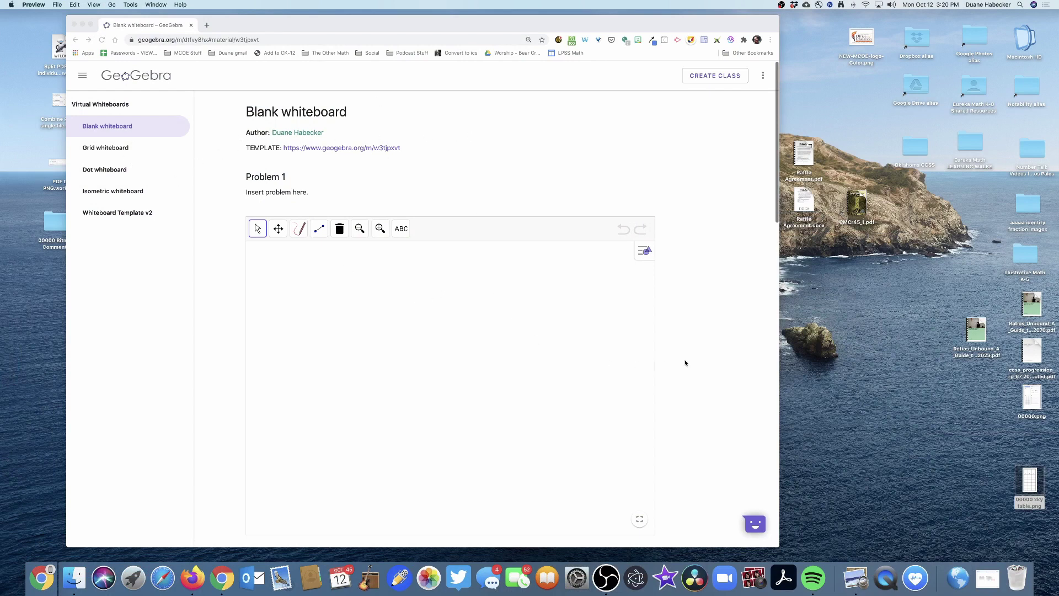
pyautogui.scroll(-2, 689, 367)
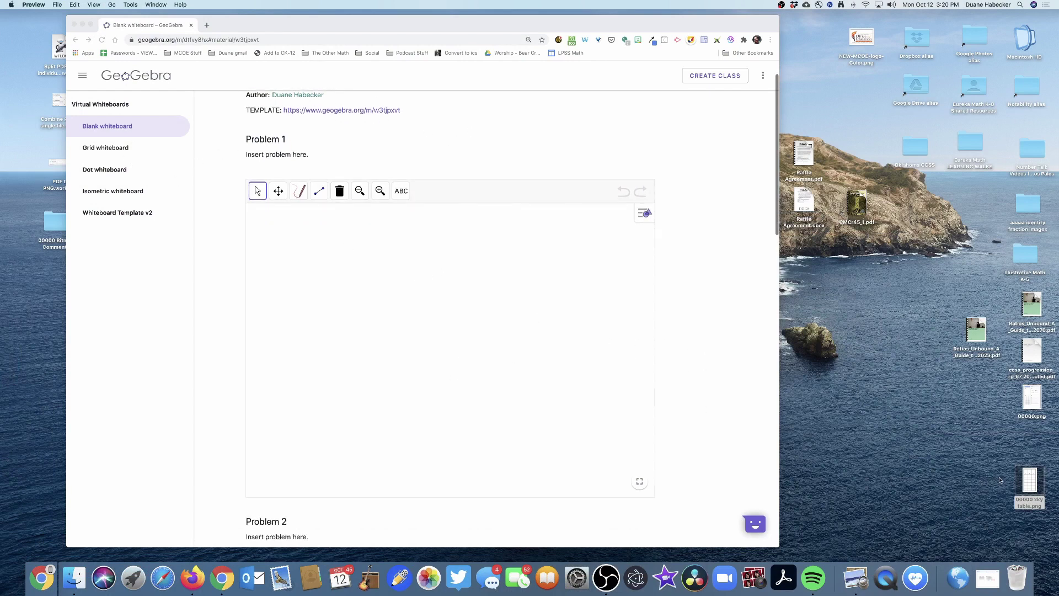
pyautogui.click(1029, 482)
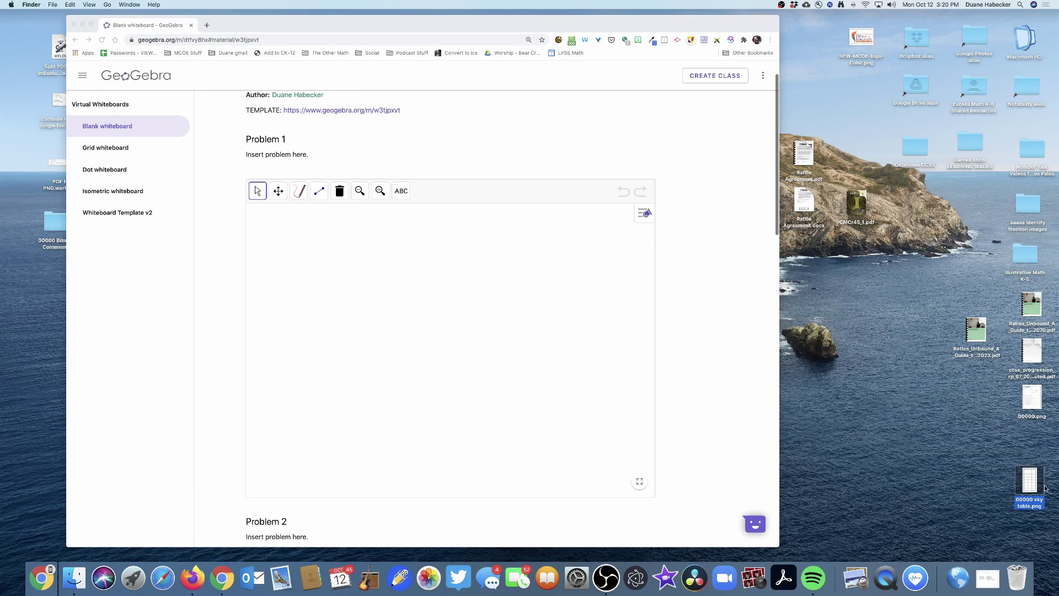
pyautogui.doubleClick(1029, 484)
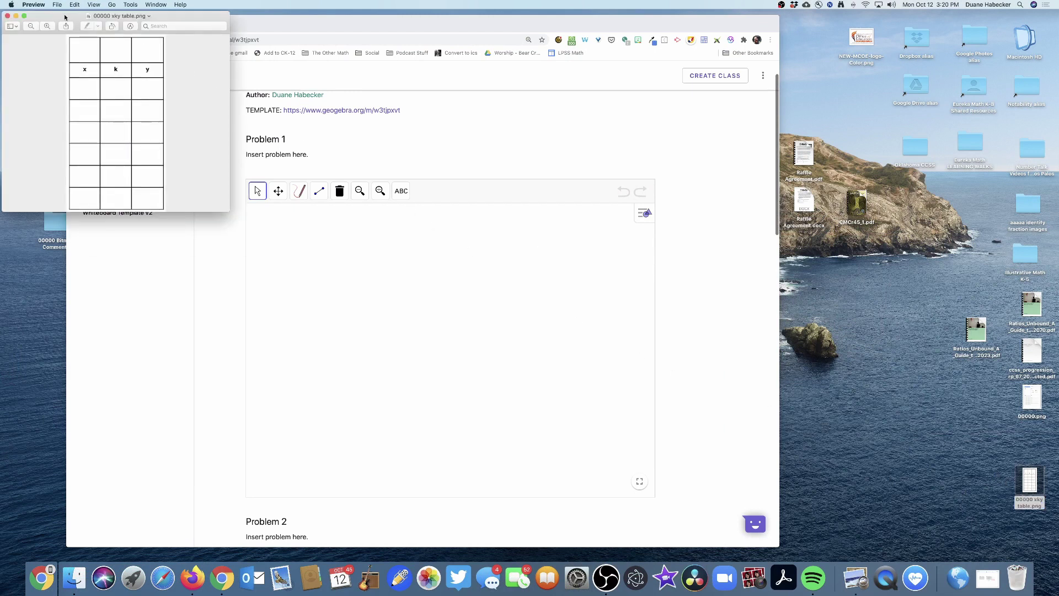
pyautogui.moveTo(64, 19); pyautogui.dragTo(454, 226)
pyautogui.click(396, 221)
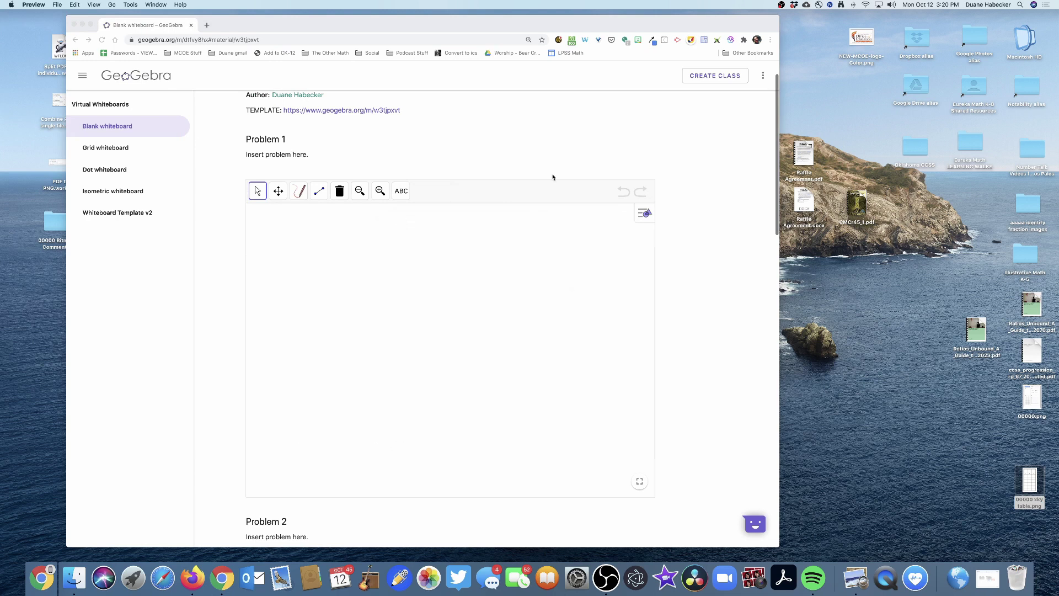
# Copy the Blank whiteboard activity and retitle it 'Inserting a table into a whiteboard DEMO'
pyautogui.click(762, 76)
pyautogui.click(735, 258)
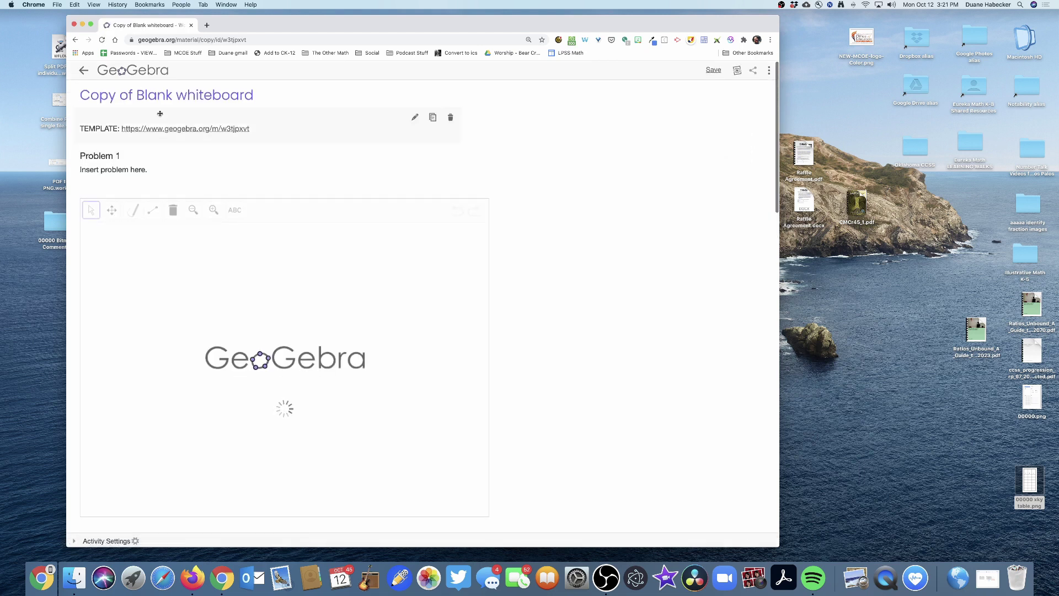
pyautogui.click(166, 94)
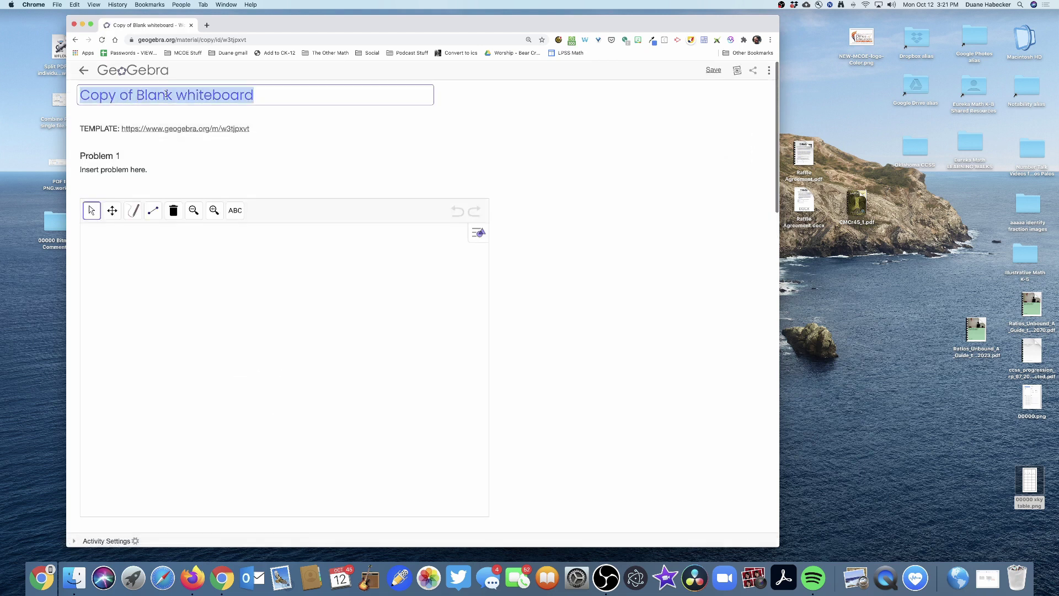
pyautogui.write('Inser')
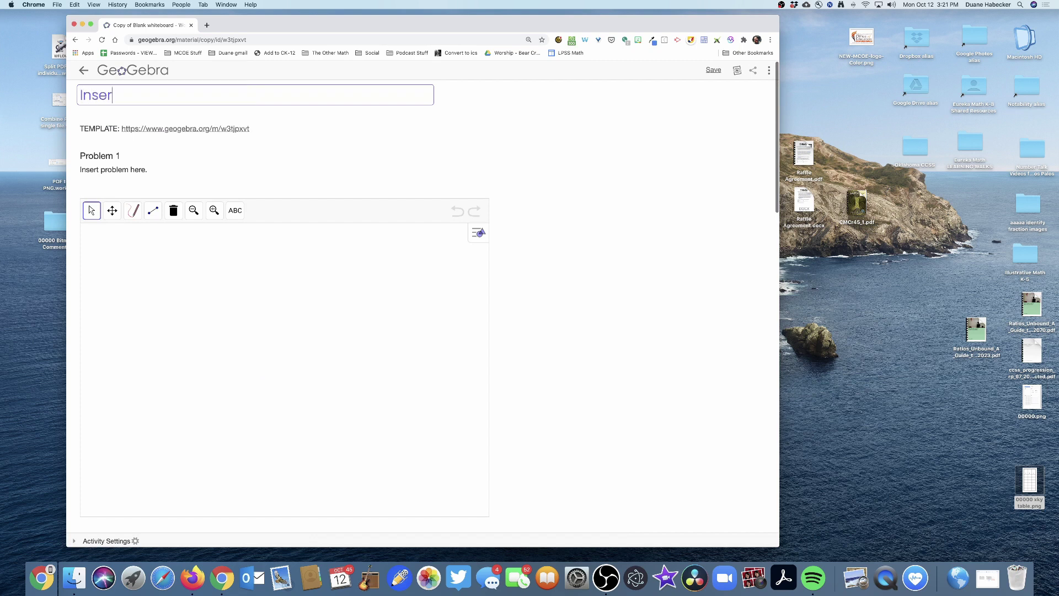
pyautogui.write('ting a table into a whiteb')
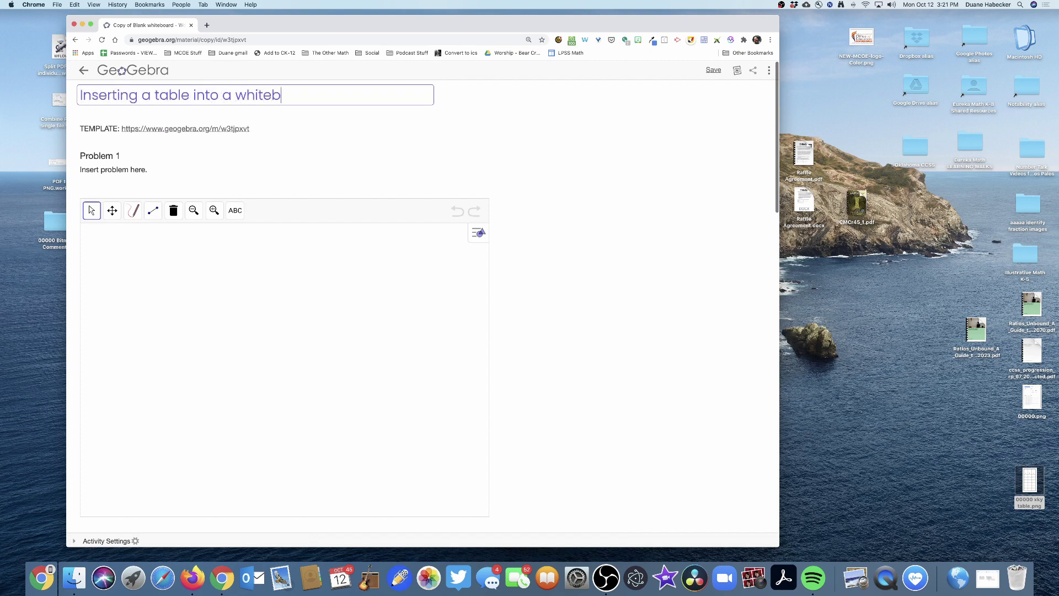
pyautogui.write('oard DEMO')
pyautogui.press('Return')
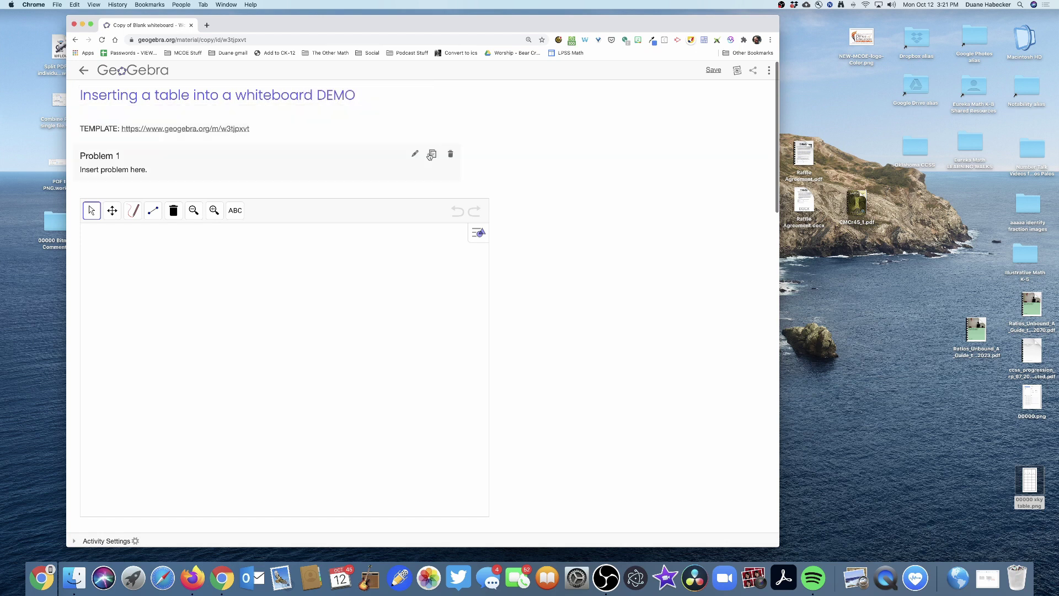
pyautogui.scroll(-3, 364, 243)
pyautogui.scroll(2, 253, 201)
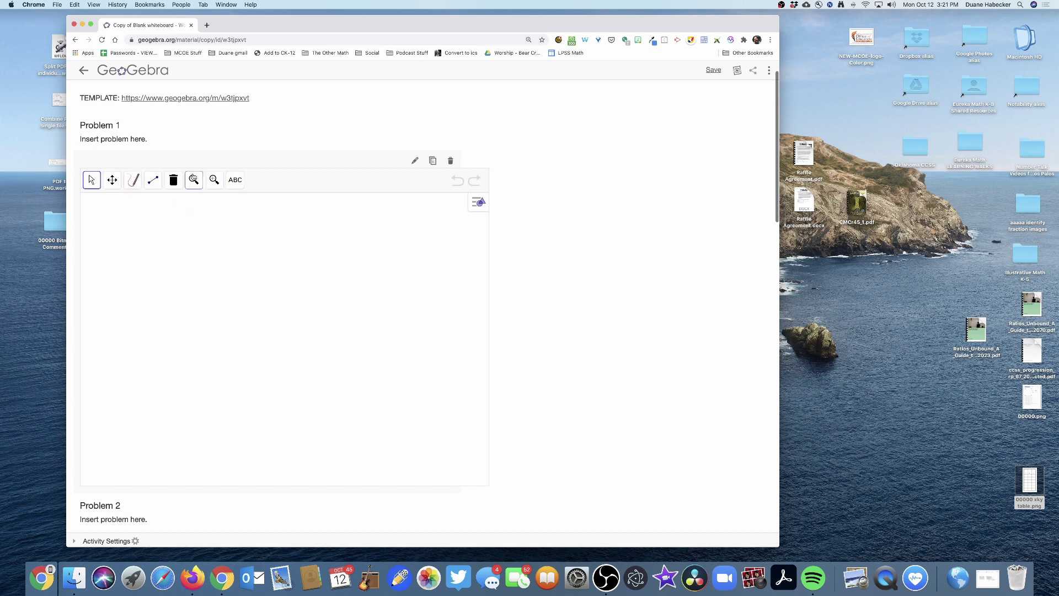
# Open Problem 1's applet editor and expand the Tools section of its main menu
pyautogui.click(416, 162)
pyautogui.scroll(-5, 535, 223)
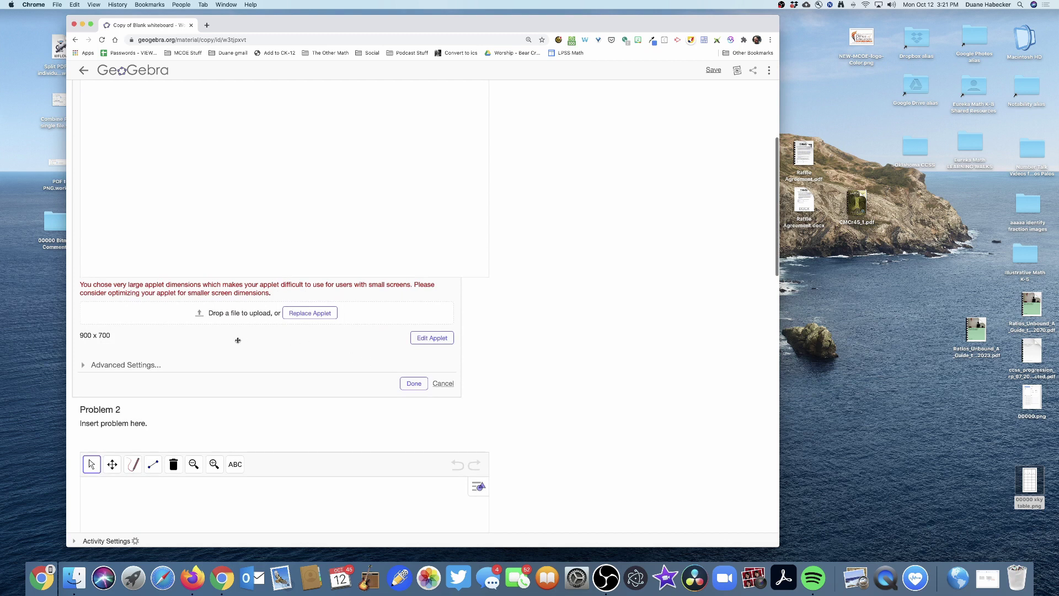
pyautogui.click(432, 338)
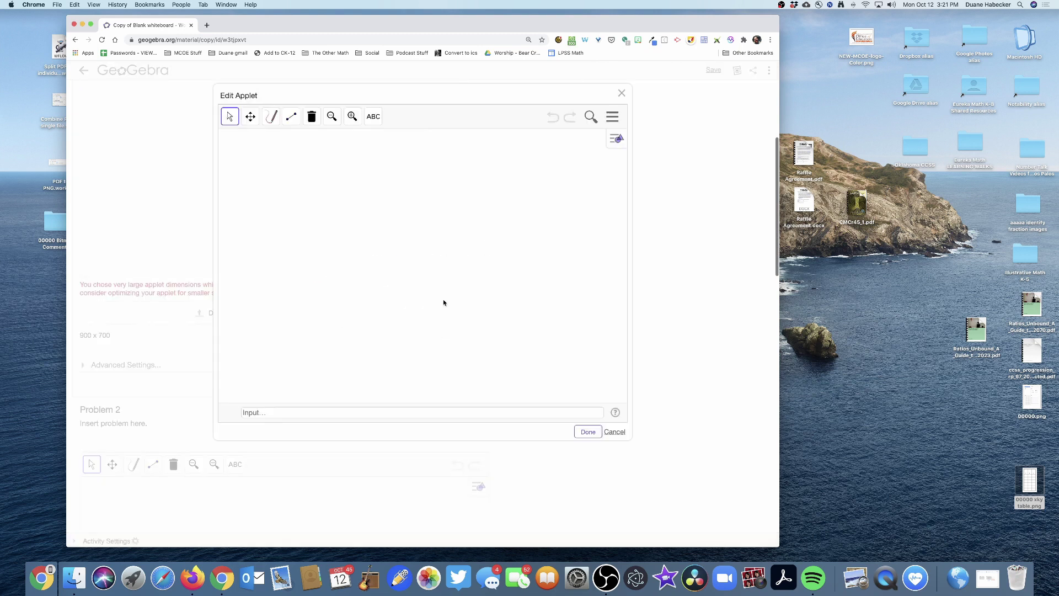
pyautogui.click(613, 117)
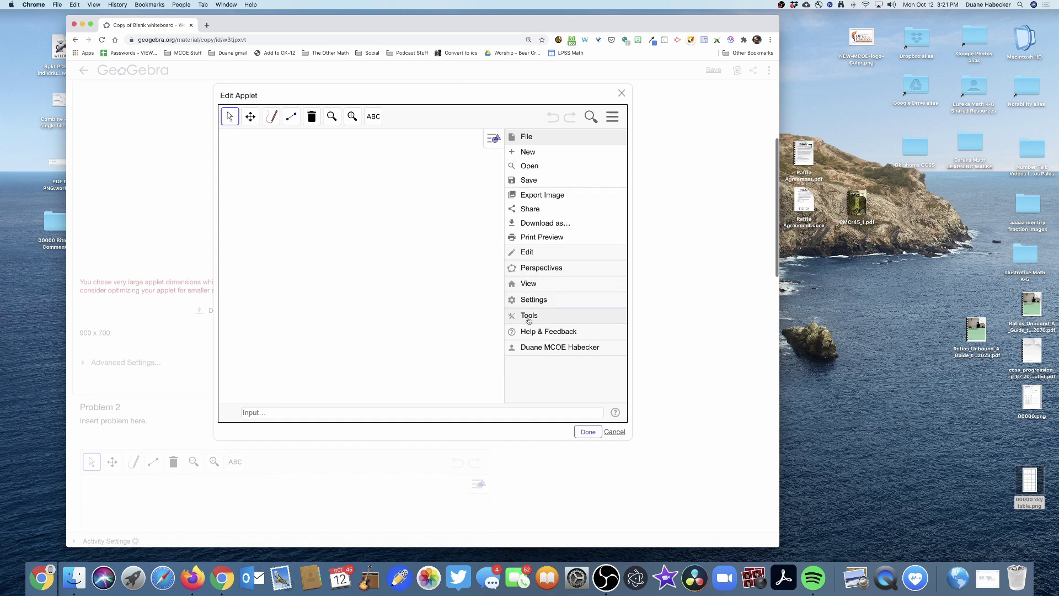
pyautogui.click(529, 317)
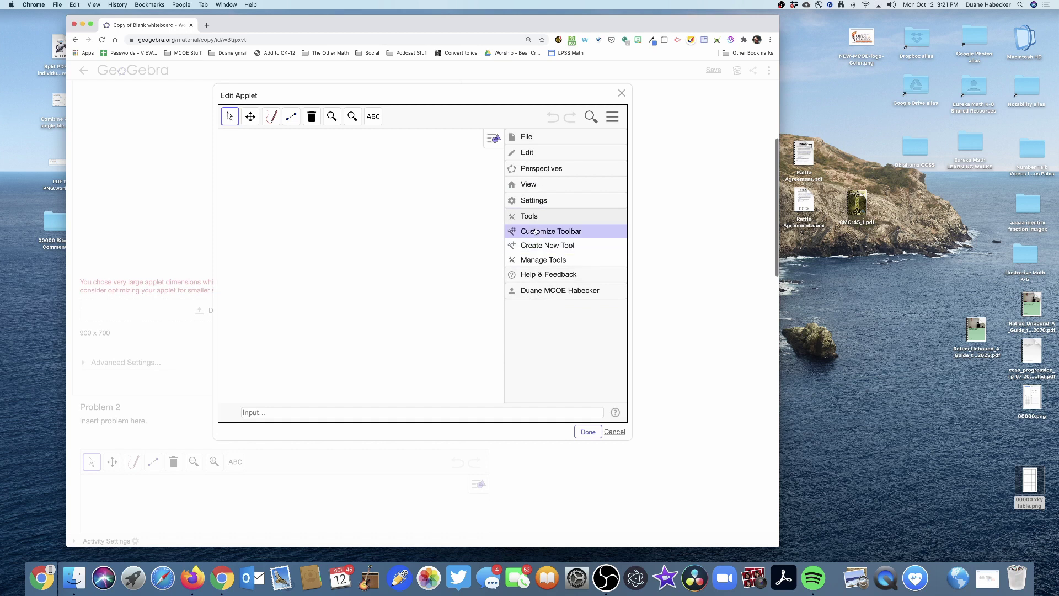
# In Customize Toolbar, add the Image tool and place Text and Image right after Pen
pyautogui.click(535, 231)
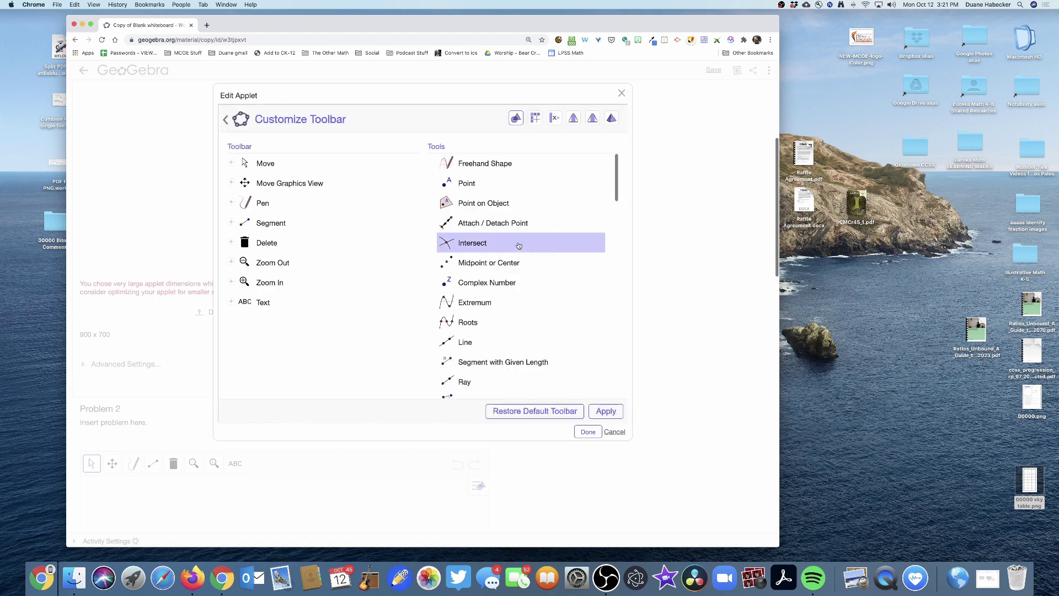
pyautogui.scroll(-3, 524, 261)
pyautogui.scroll(-8, 524, 262)
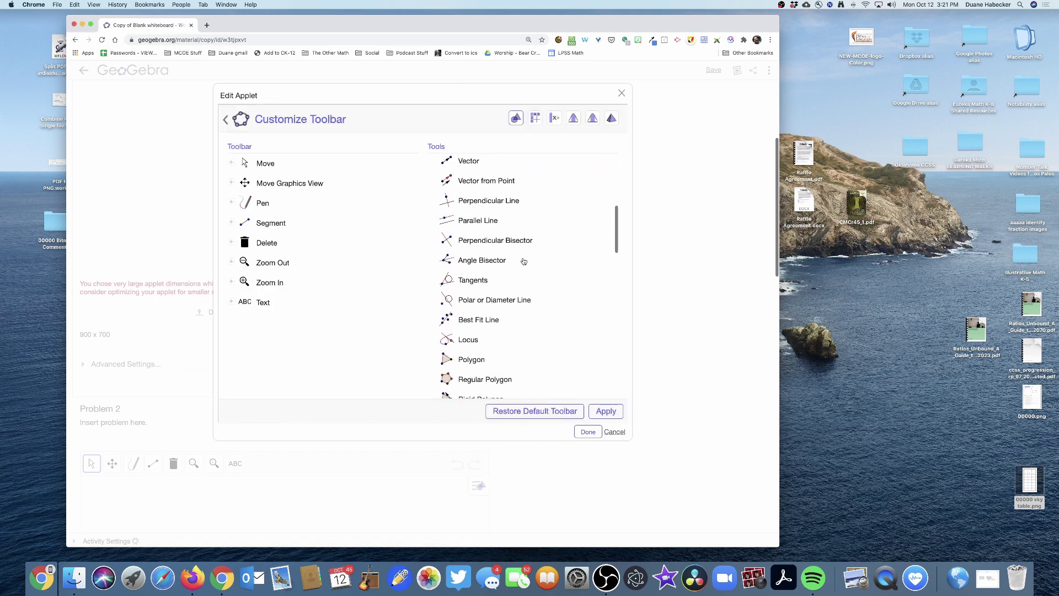
pyautogui.scroll(-1, 524, 261)
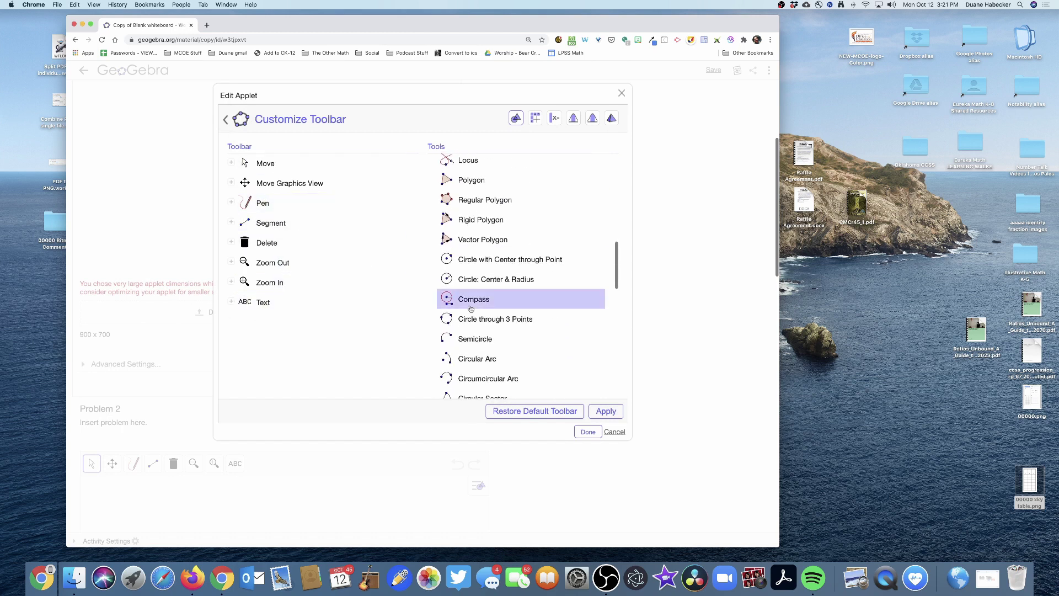
pyautogui.scroll(-2, 514, 331)
pyautogui.scroll(-10, 514, 331)
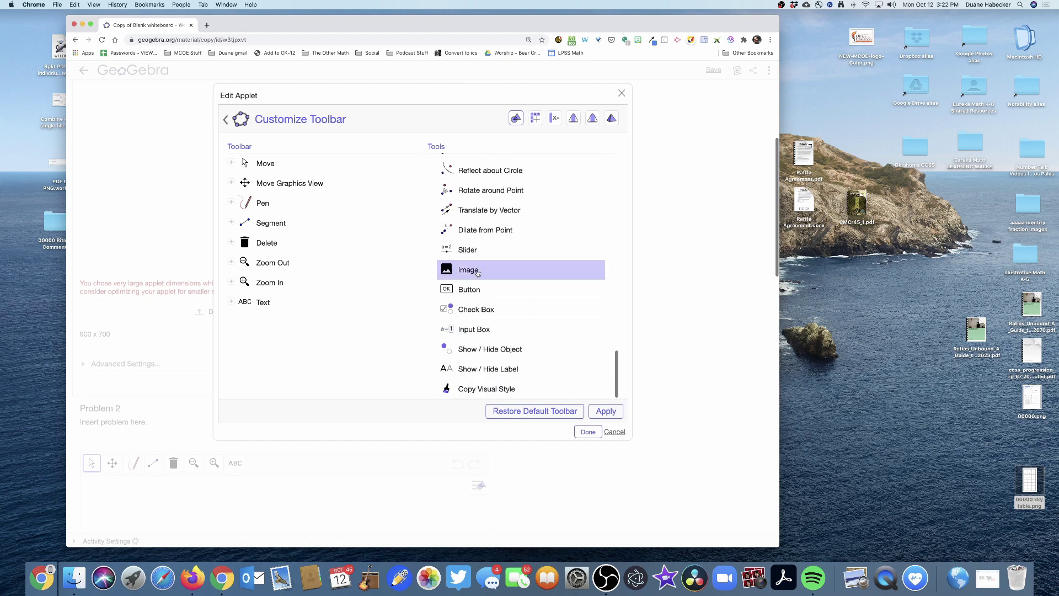
pyautogui.moveTo(477, 271); pyautogui.dragTo(279, 298)
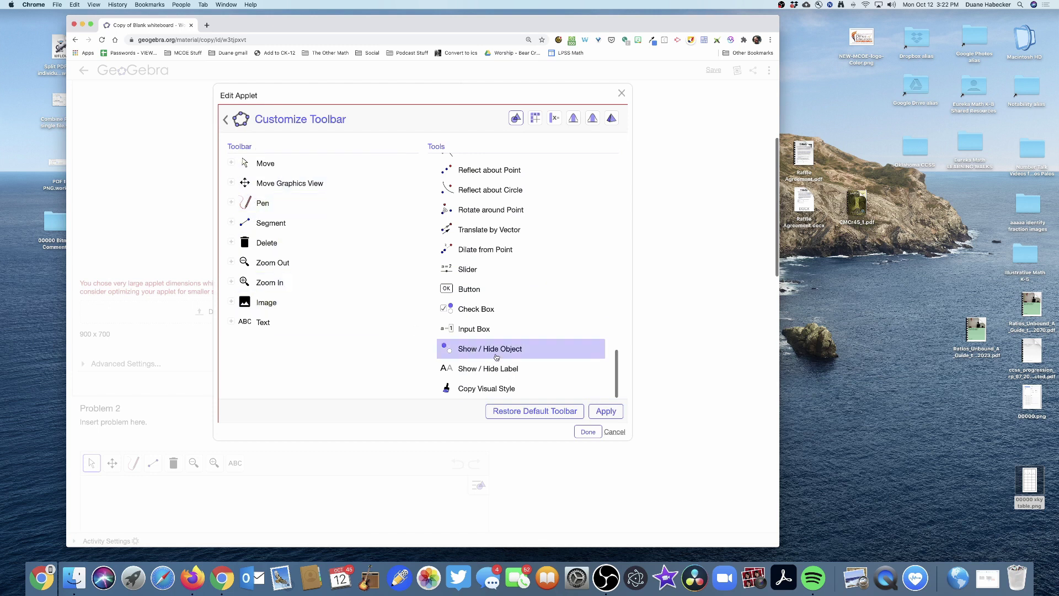
pyautogui.moveTo(262, 323); pyautogui.dragTo(262, 228)
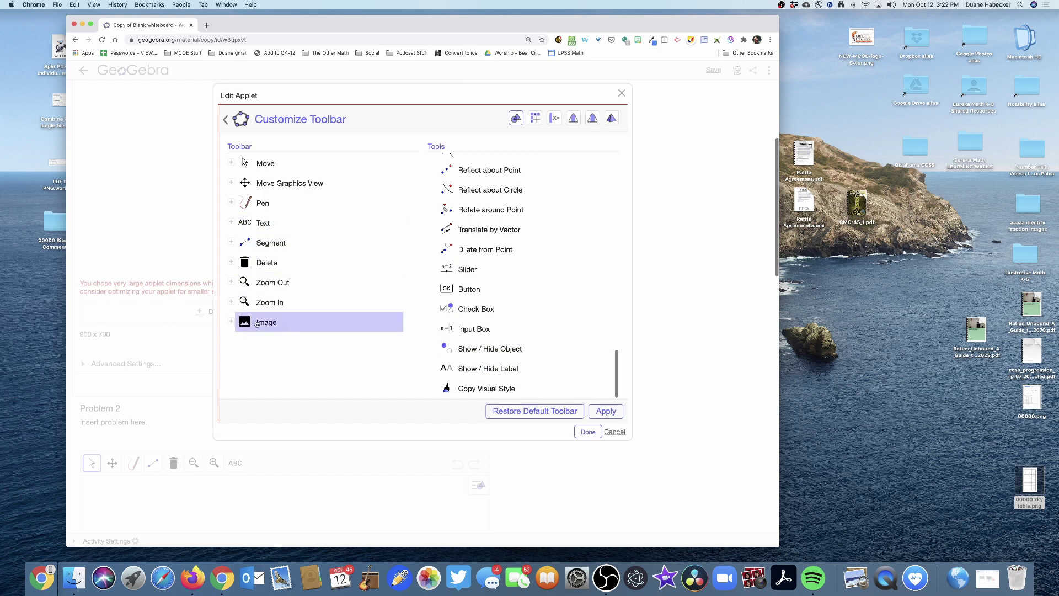
pyautogui.moveTo(259, 325); pyautogui.dragTo(251, 223)
# Add Freehand Shape to the toolbar after Pen and apply the customized toolbar
pyautogui.scroll(5, 469, 316)
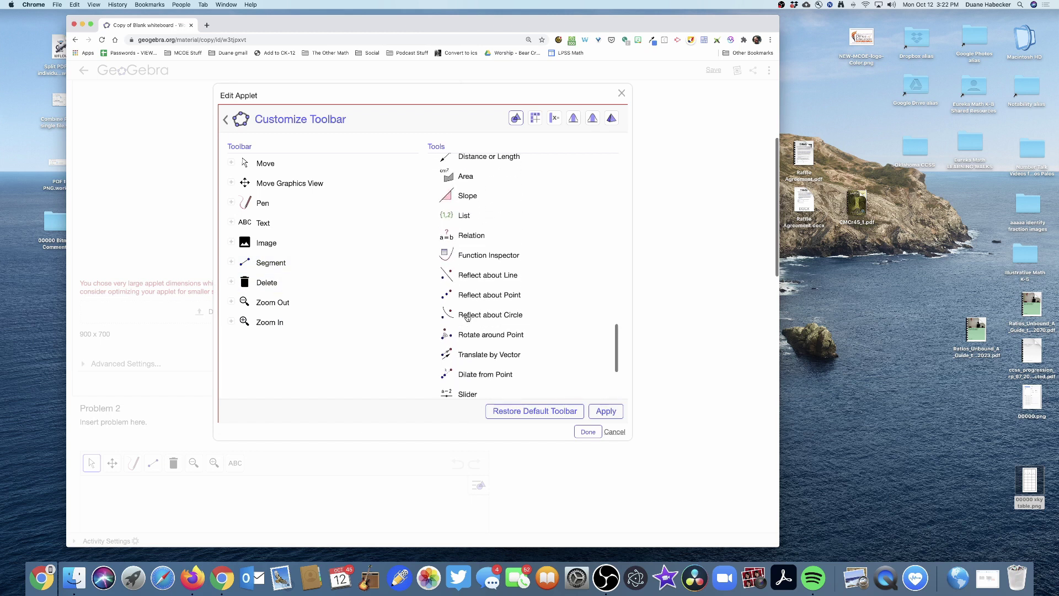
pyautogui.scroll(10, 468, 318)
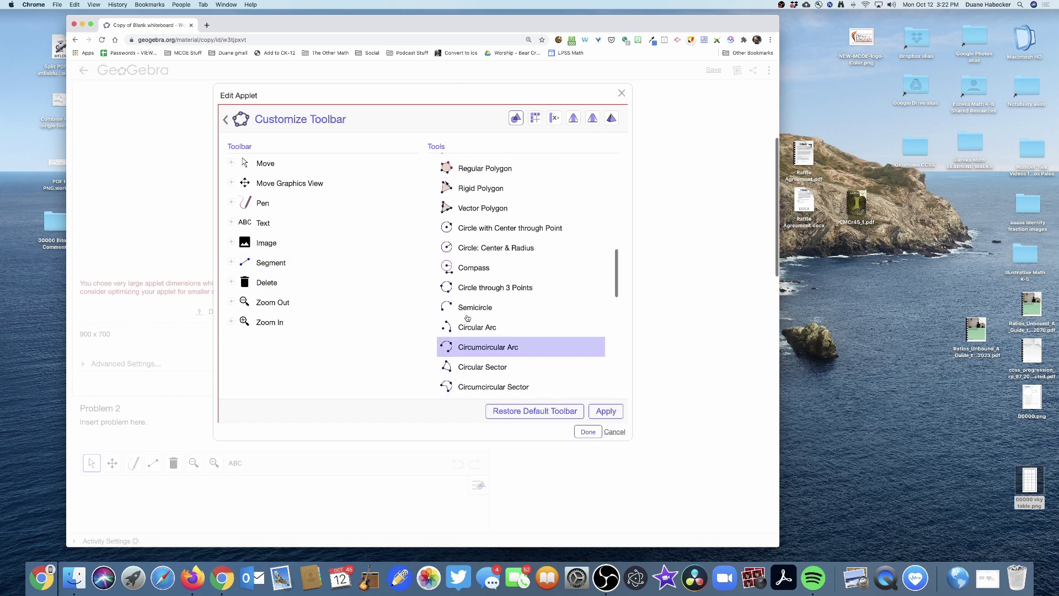
pyautogui.scroll(10, 468, 318)
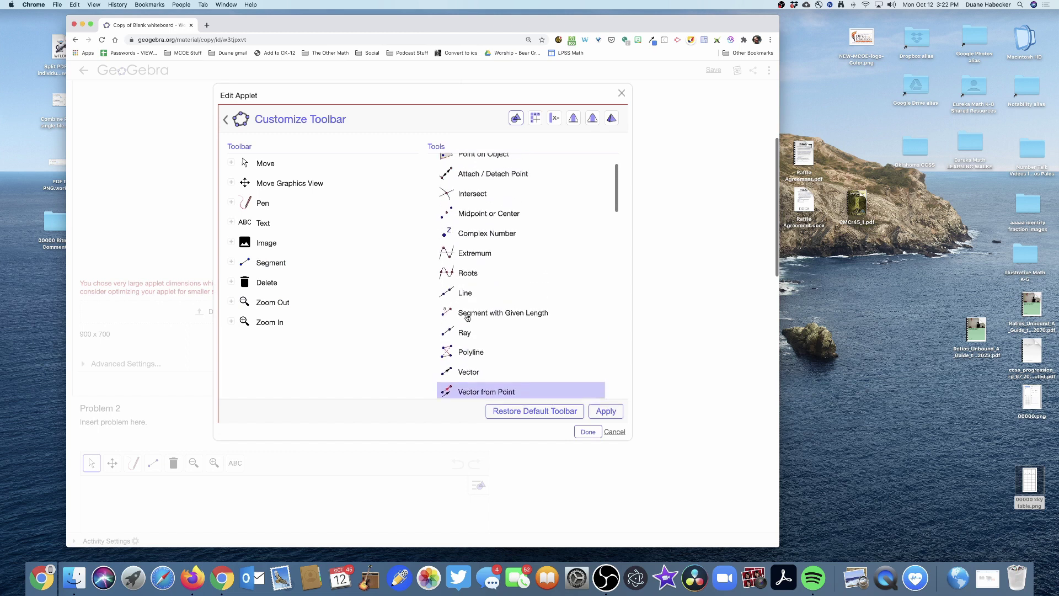
pyautogui.scroll(3, 467, 318)
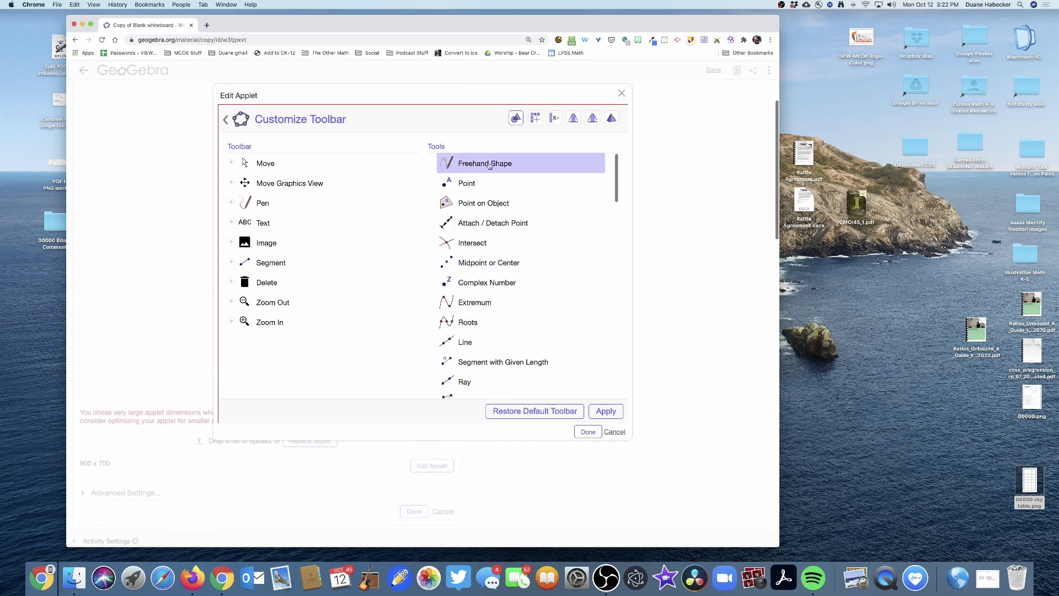
pyautogui.scroll(-1, 489, 165)
pyautogui.scroll(1, 488, 165)
pyautogui.moveTo(489, 165)
pyautogui.mouseDown()
pyautogui.moveTo(425, 198)
pyautogui.moveTo(256, 215)
pyautogui.mouseUp()
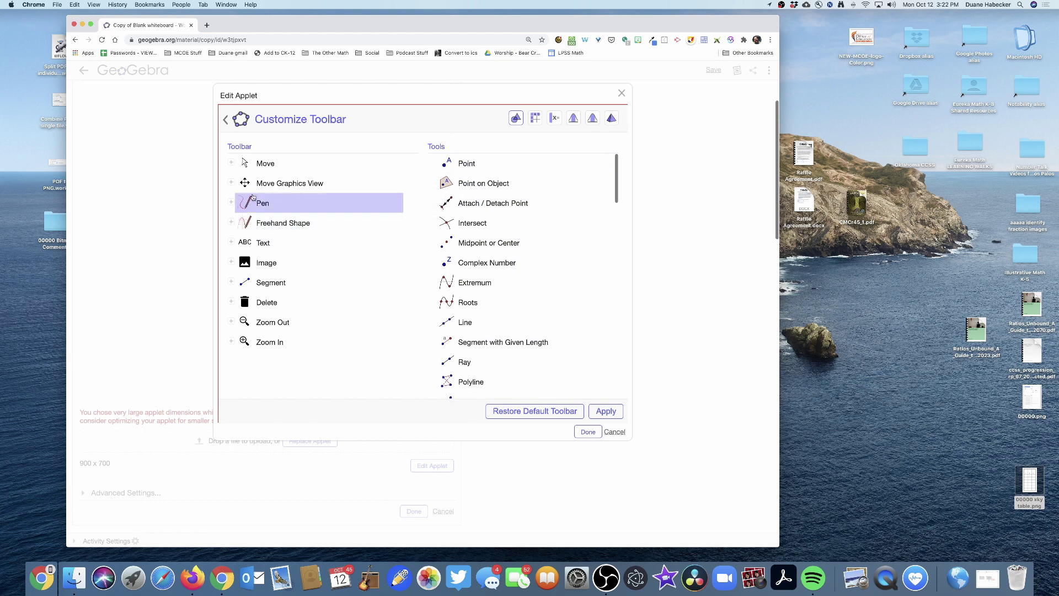
pyautogui.click(606, 411)
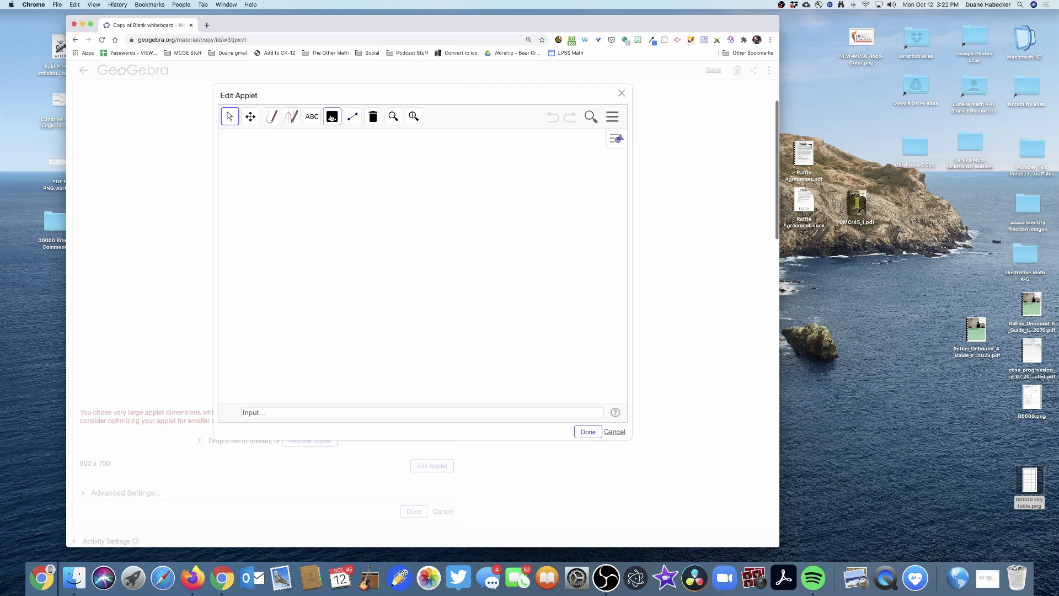
# Insert 00000 xky table.png from the Desktop onto the Problem 1 canvas
pyautogui.click(332, 117)
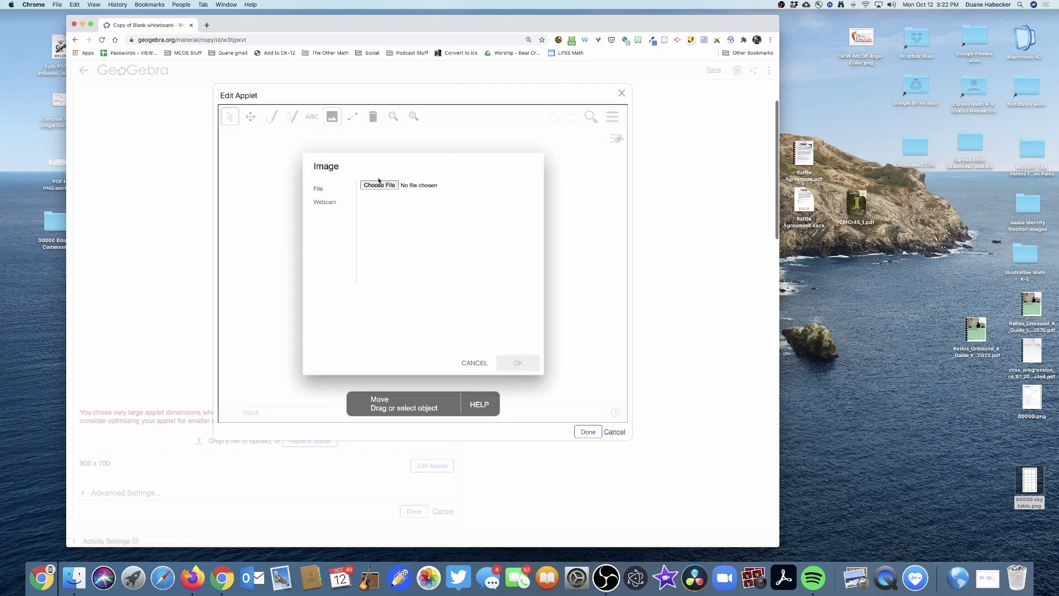
pyautogui.click(384, 186)
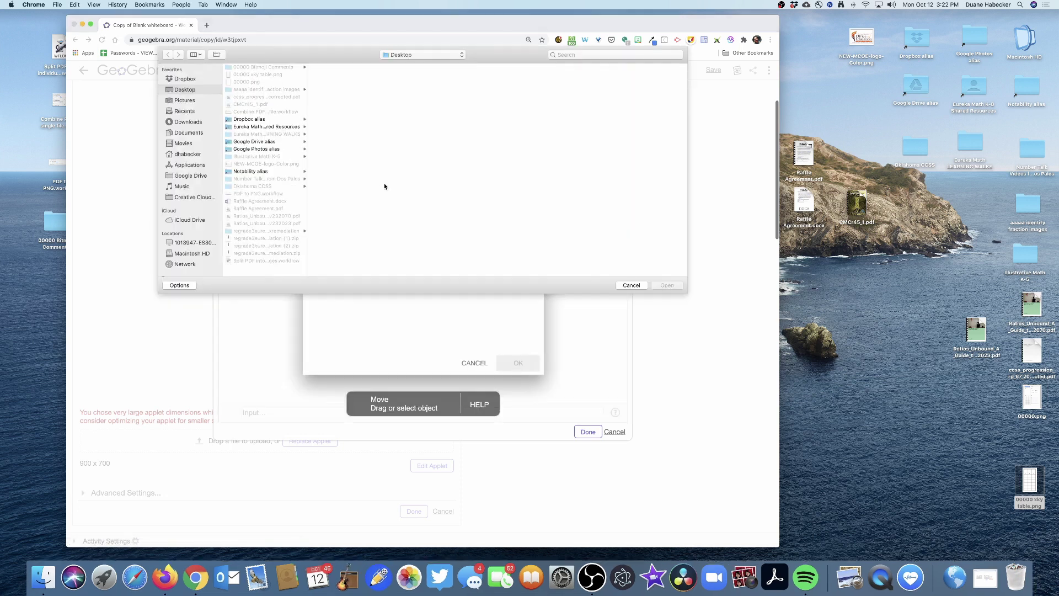
pyautogui.click(260, 75)
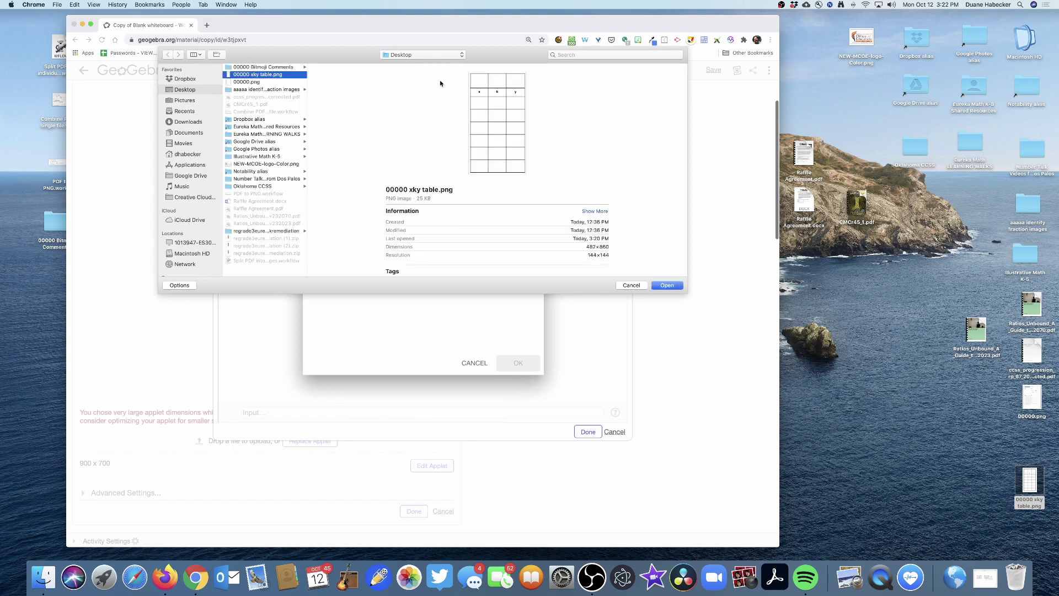
pyautogui.click(666, 285)
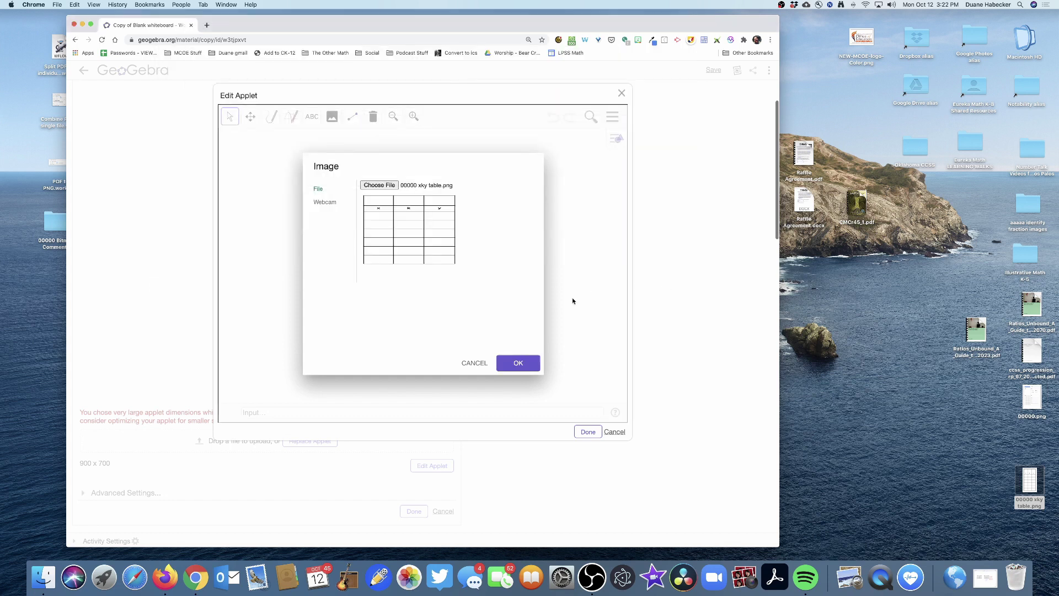
pyautogui.click(517, 364)
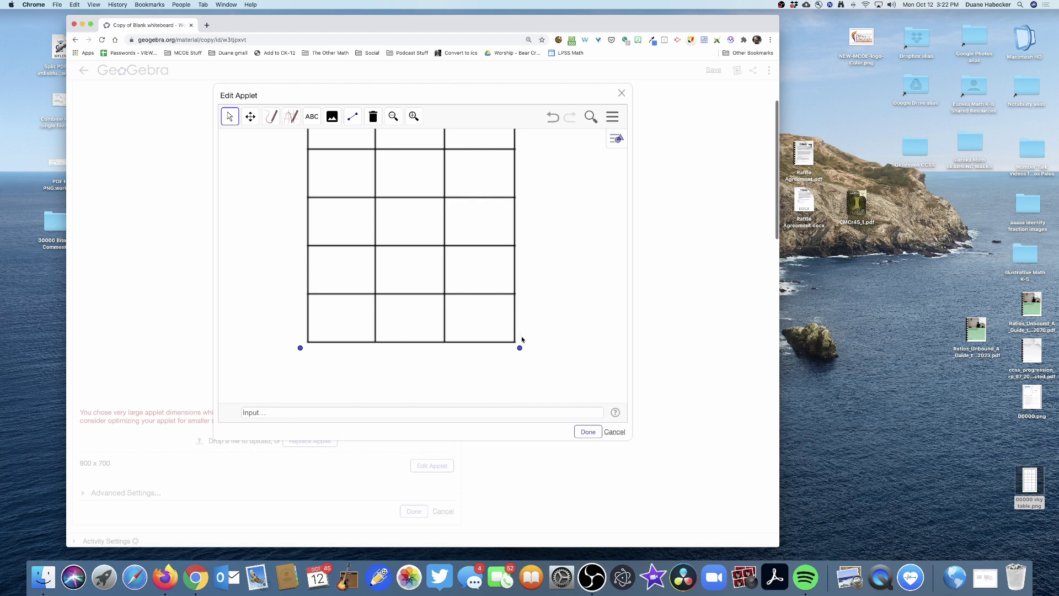
# Narrow the table image by nudging its lower-right corner left, then move it up-left and fine-tune its size
pyautogui.click(520, 349)
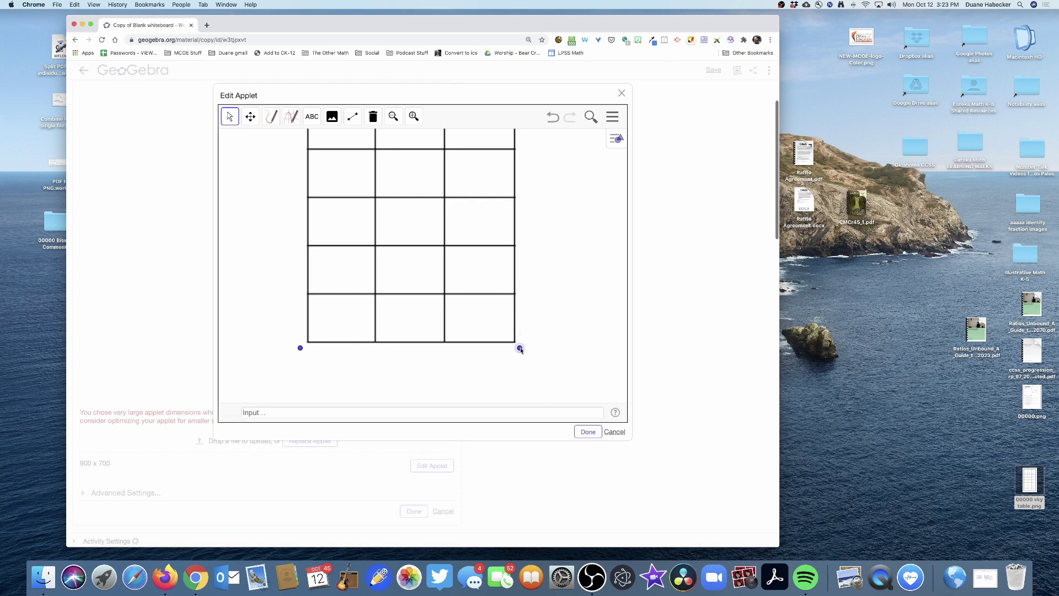
pyautogui.press('Left')
pyautogui.press('Left')
pyautogui.press('Left')
pyautogui.press('Left')
pyautogui.press('Left')
pyautogui.press('Left')
pyautogui.press('Left')
pyautogui.press('Left')
pyautogui.press('Left')
pyautogui.press('Left')
pyautogui.press('Left')
pyautogui.press('Left')
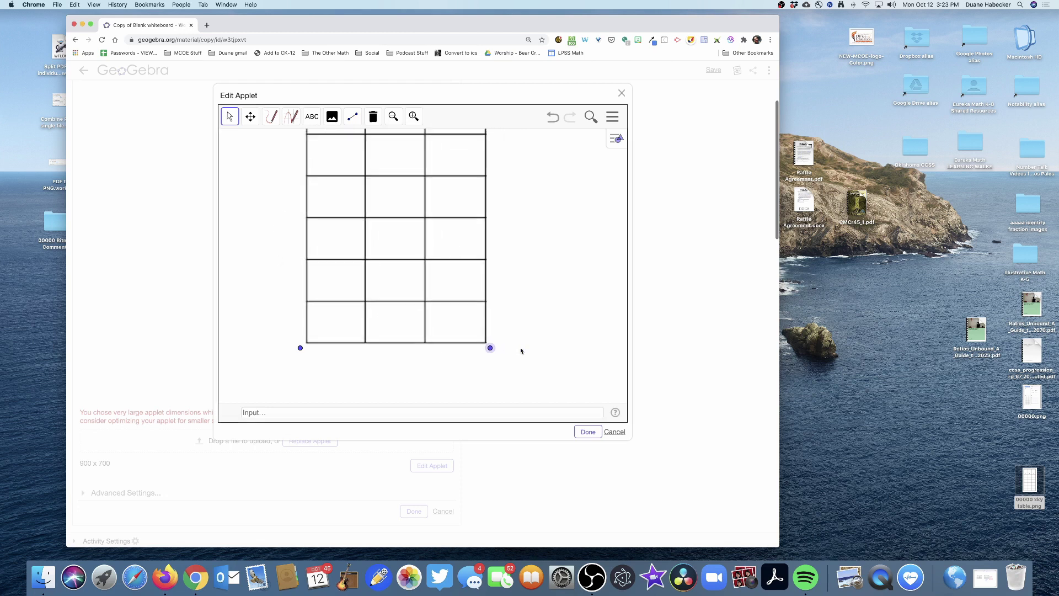
pyautogui.press('Left')
pyautogui.press('Left')
pyautogui.press('Left')
pyautogui.press('Left')
pyautogui.press('Left')
pyautogui.press('Left')
pyautogui.press('Left')
pyautogui.press('Left')
pyautogui.press('Left')
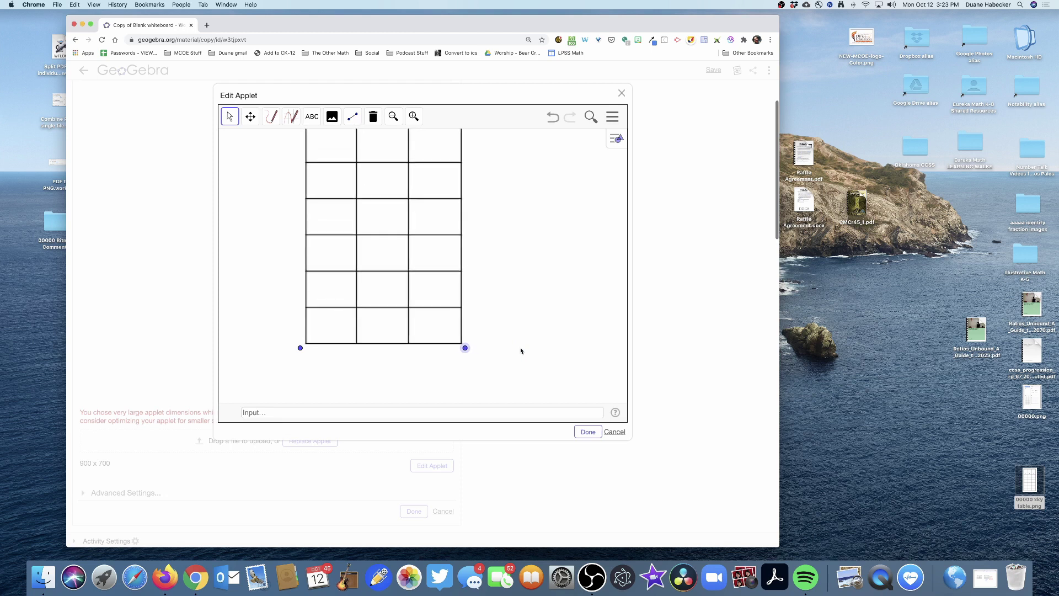
pyautogui.press('Left')
pyautogui.press('Left')
pyautogui.press('Left')
pyautogui.press('Left')
pyautogui.press('Left')
pyautogui.press('Left')
pyautogui.press('Left')
pyautogui.press('Left')
pyautogui.press('Left')
pyautogui.press('Left')
pyautogui.press('Left')
pyautogui.press('Left')
pyautogui.press('Left')
pyautogui.press('Left')
pyautogui.press('Left')
pyautogui.press('Left')
pyautogui.press('Left')
pyautogui.press('Left')
pyautogui.press('Left')
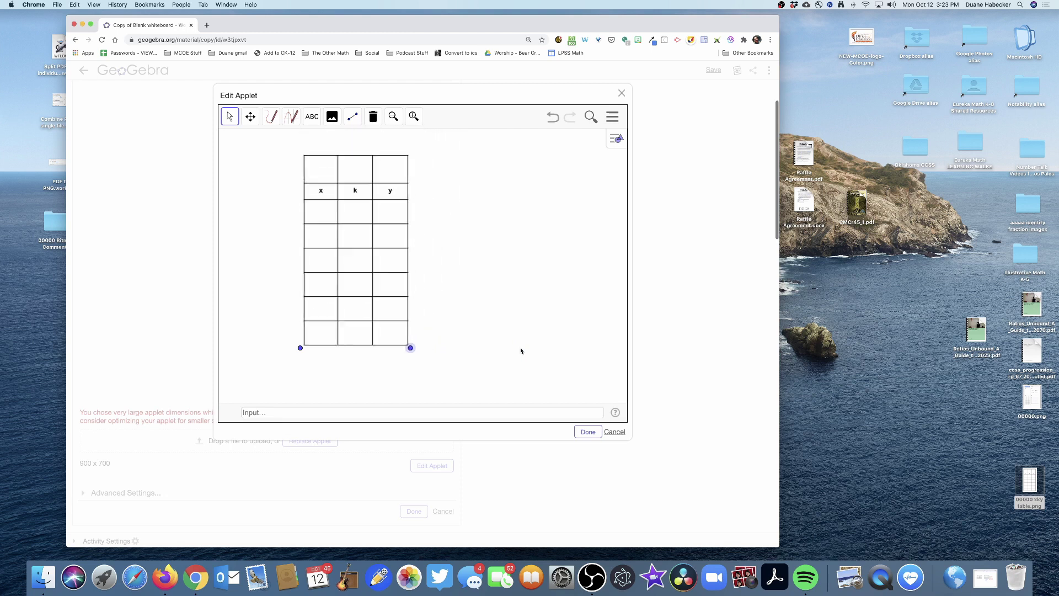
pyautogui.press('Left')
pyautogui.press('Left')
pyautogui.press('Left')
pyautogui.moveTo(359, 267); pyautogui.dragTo(289, 243)
pyautogui.moveTo(334, 323)
pyautogui.mouseDown()
pyautogui.moveTo(345, 352)
pyautogui.moveTo(326, 324)
pyautogui.moveTo(335, 325)
pyautogui.mouseUp()
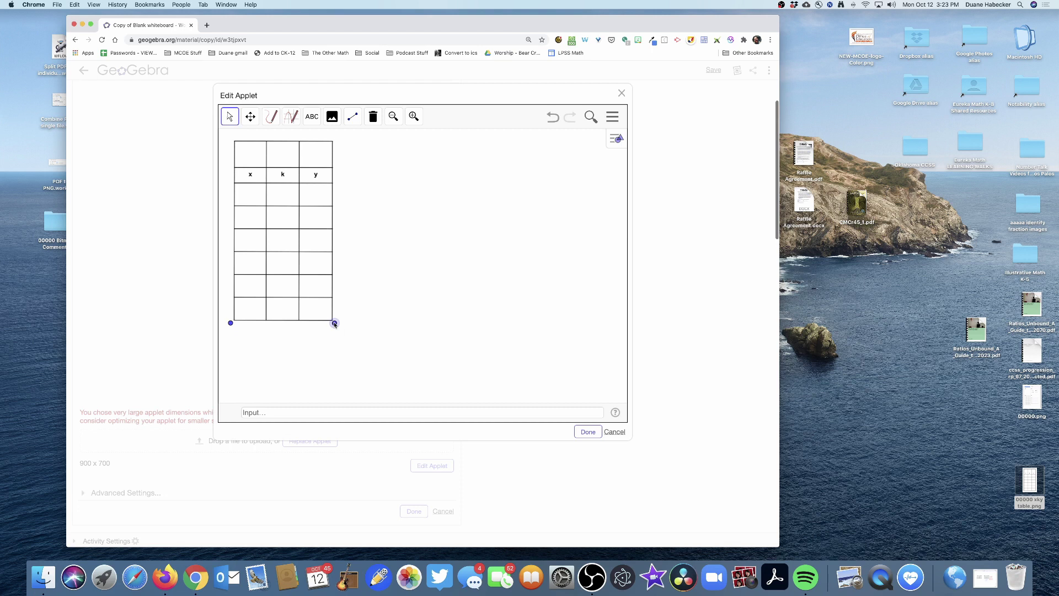
pyautogui.moveTo(334, 324)
pyautogui.mouseDown()
pyautogui.moveTo(345, 323)
pyautogui.moveTo(335, 325)
pyautogui.mouseUp()
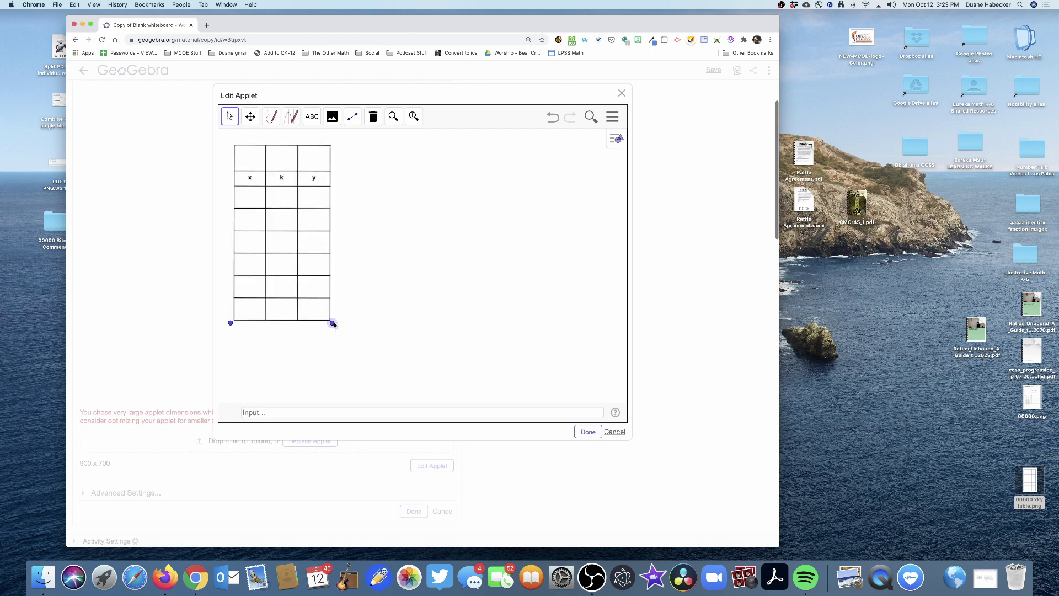
pyautogui.moveTo(333, 325); pyautogui.dragTo(334, 325)
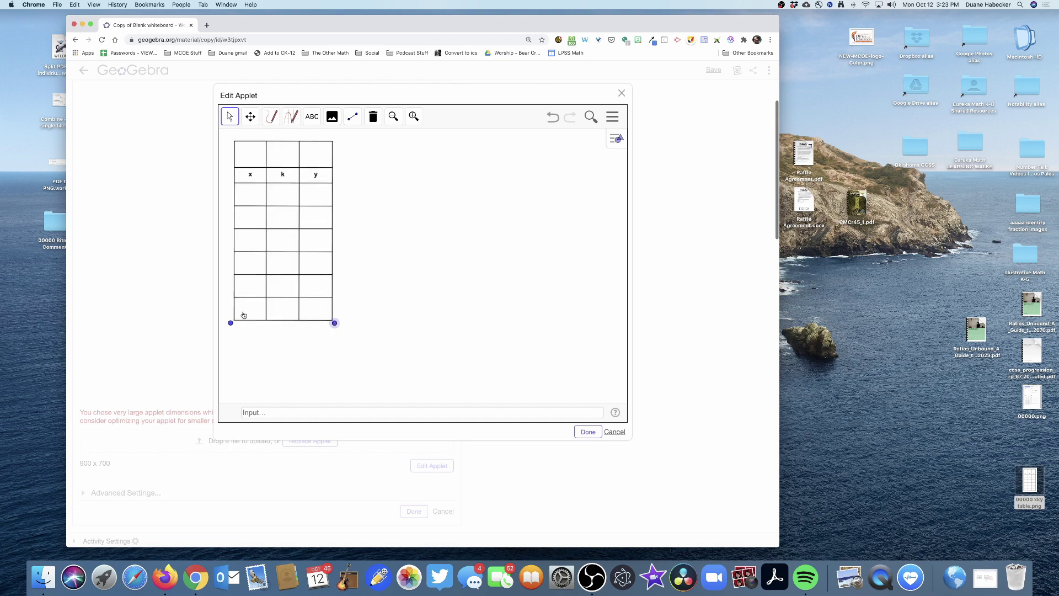
# Undo a stray change, hide the table's corner points B and A, and adjust its position
pyautogui.click(374, 116)
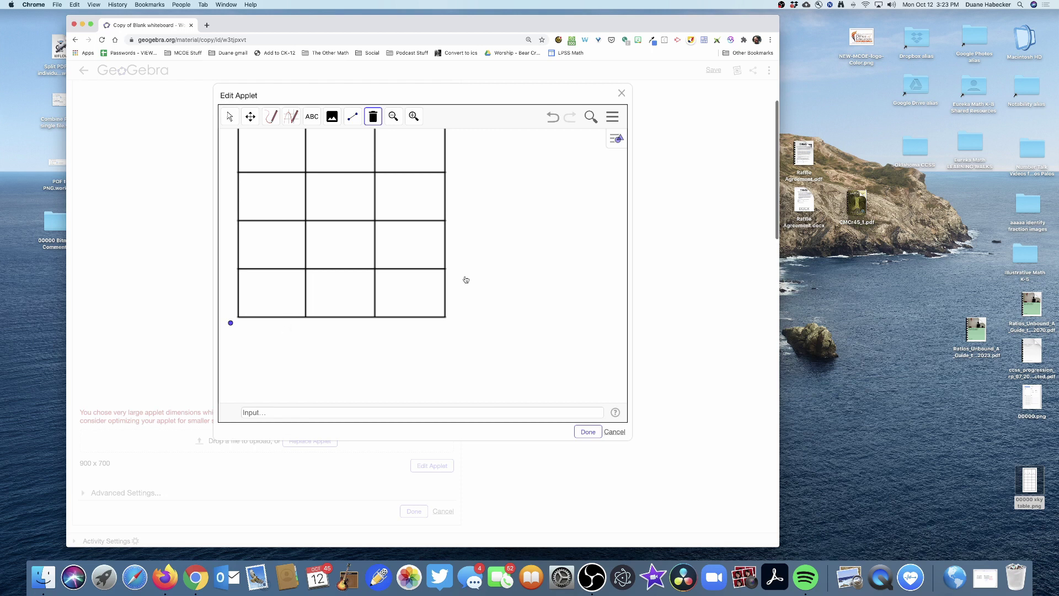
pyautogui.click(554, 117)
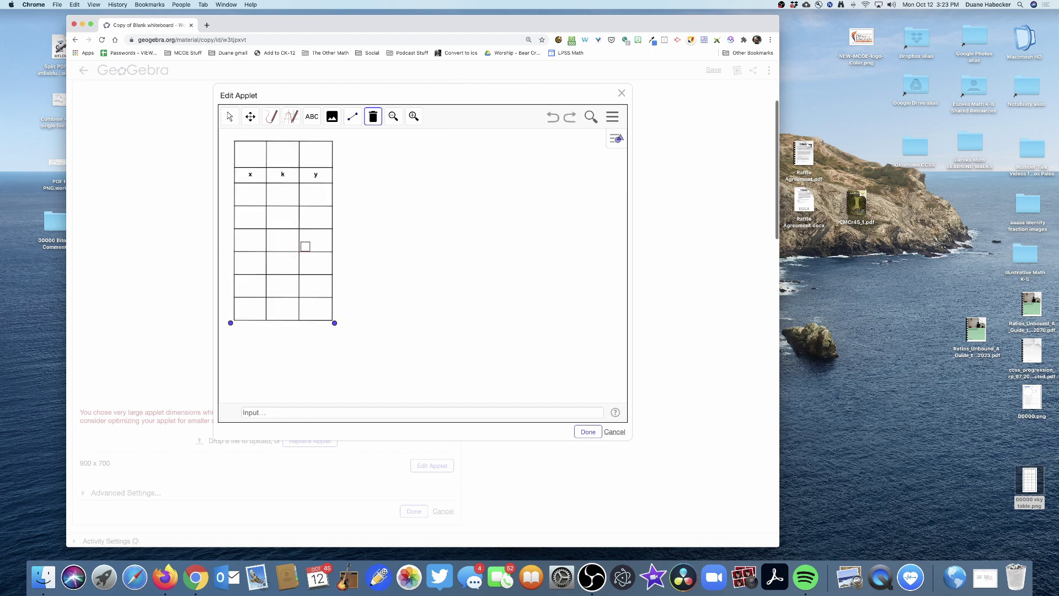
pyautogui.click(230, 116)
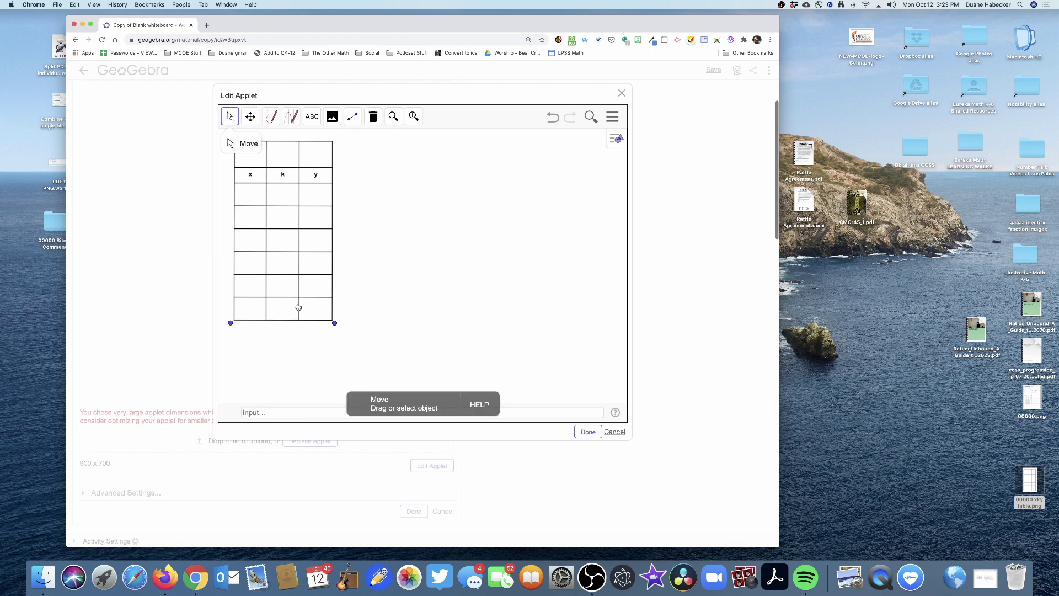
pyautogui.rightClick(334, 324)
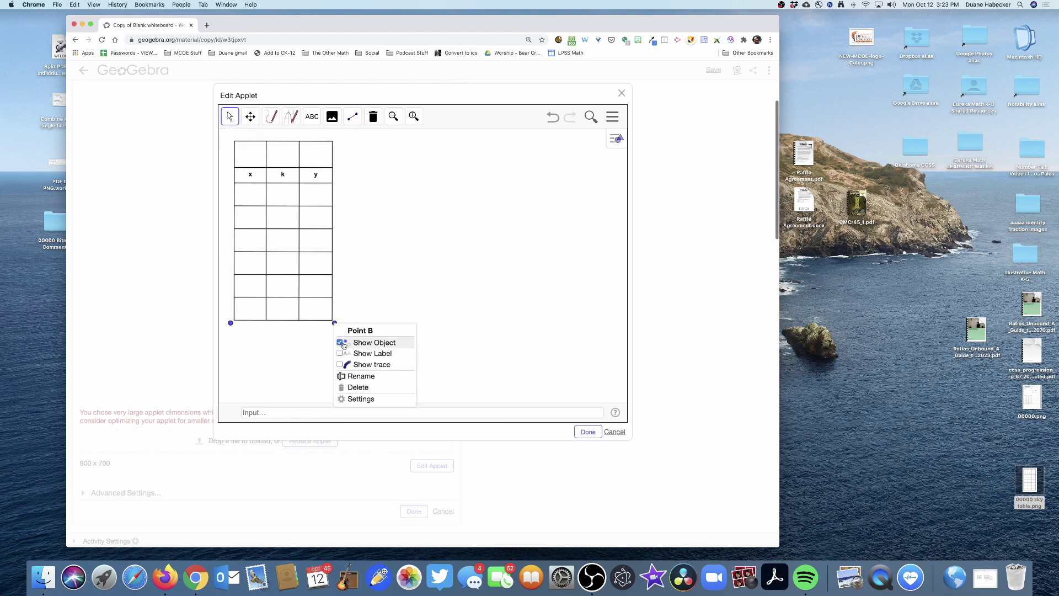
pyautogui.click(339, 343)
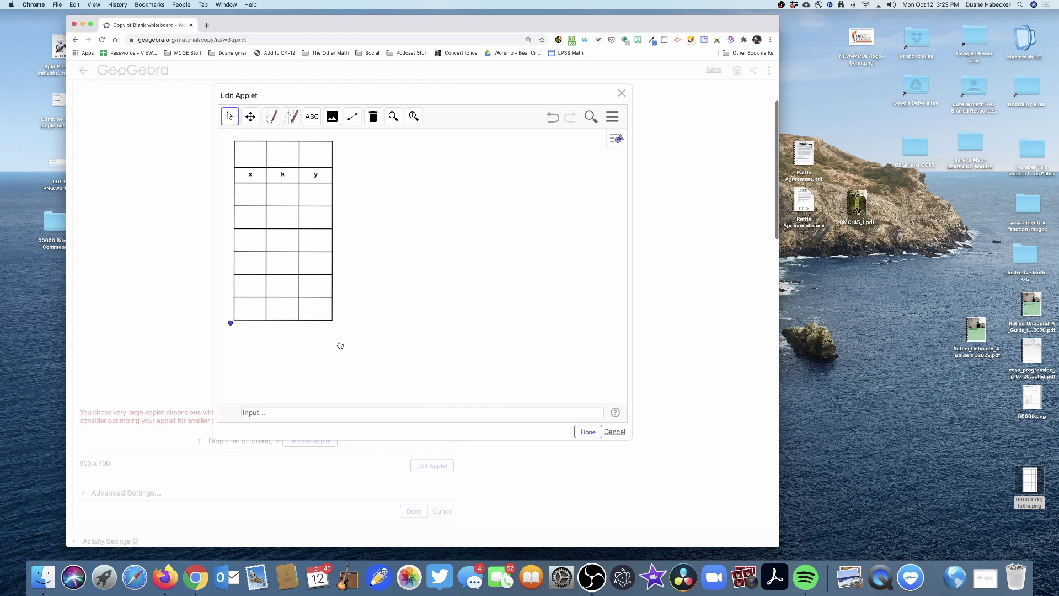
pyautogui.rightClick(230, 325)
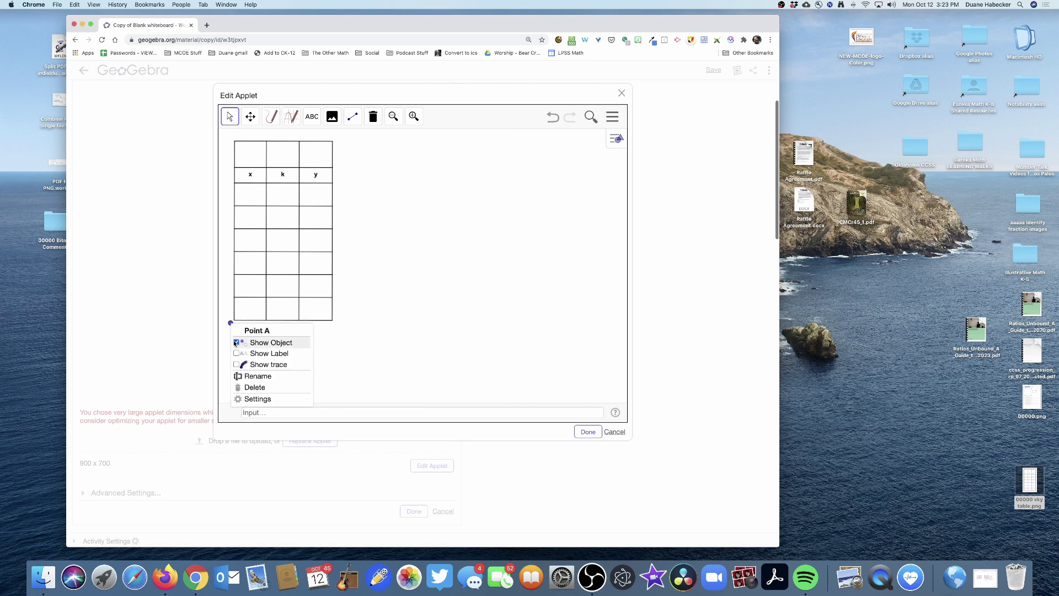
pyautogui.click(239, 343)
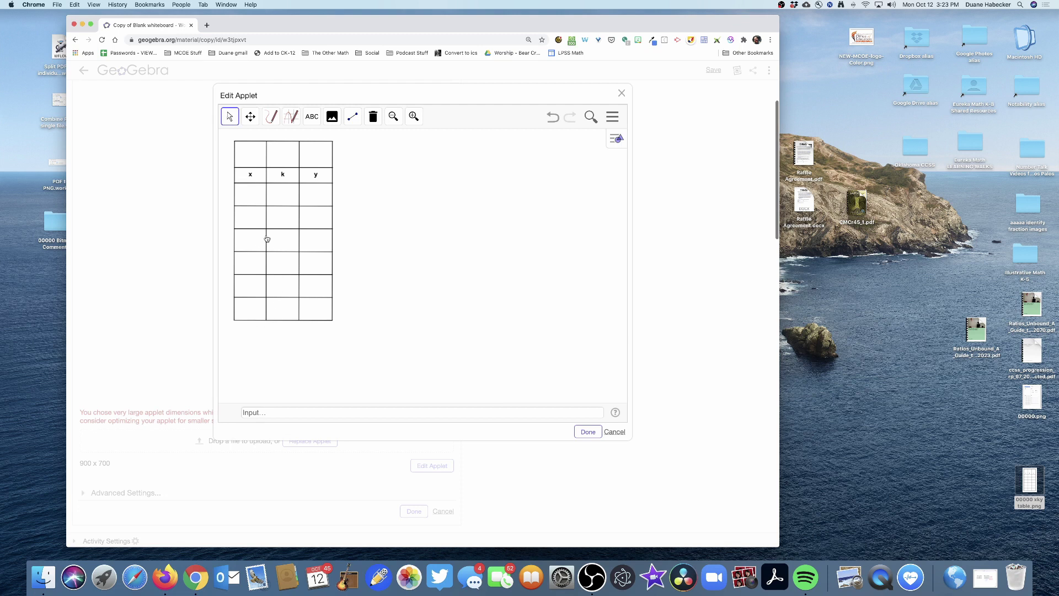
pyautogui.moveTo(292, 251)
pyautogui.mouseDown()
pyautogui.moveTo(437, 270)
pyautogui.moveTo(446, 303)
pyautogui.moveTo(551, 297)
pyautogui.moveTo(402, 283)
pyautogui.moveTo(293, 251)
pyautogui.mouseUp()
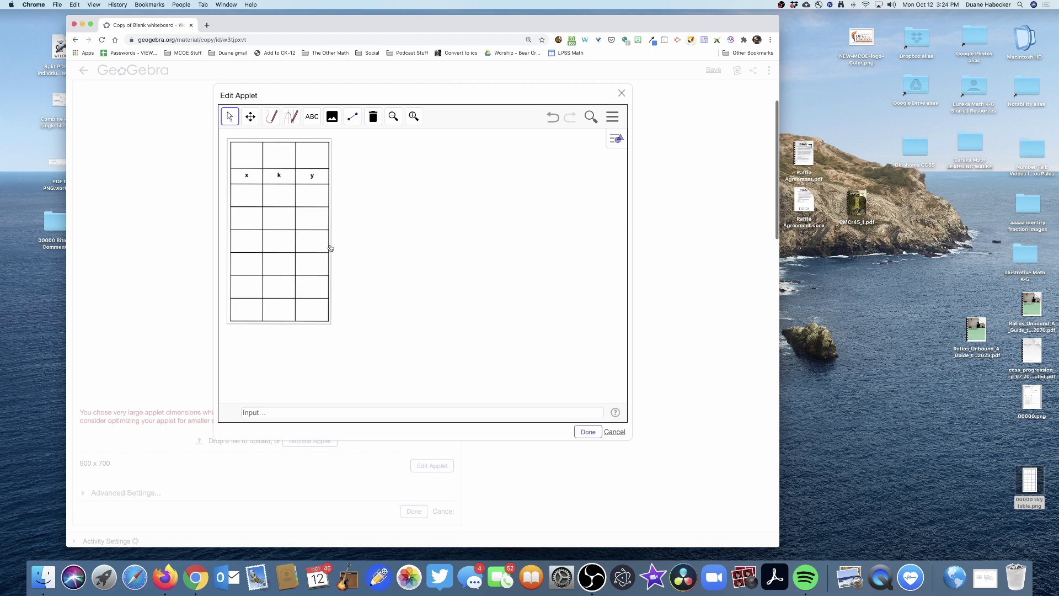
# Finish editing and widen the Problem 1 applet from 900 to 1000 in Advanced Settings
pyautogui.click(587, 431)
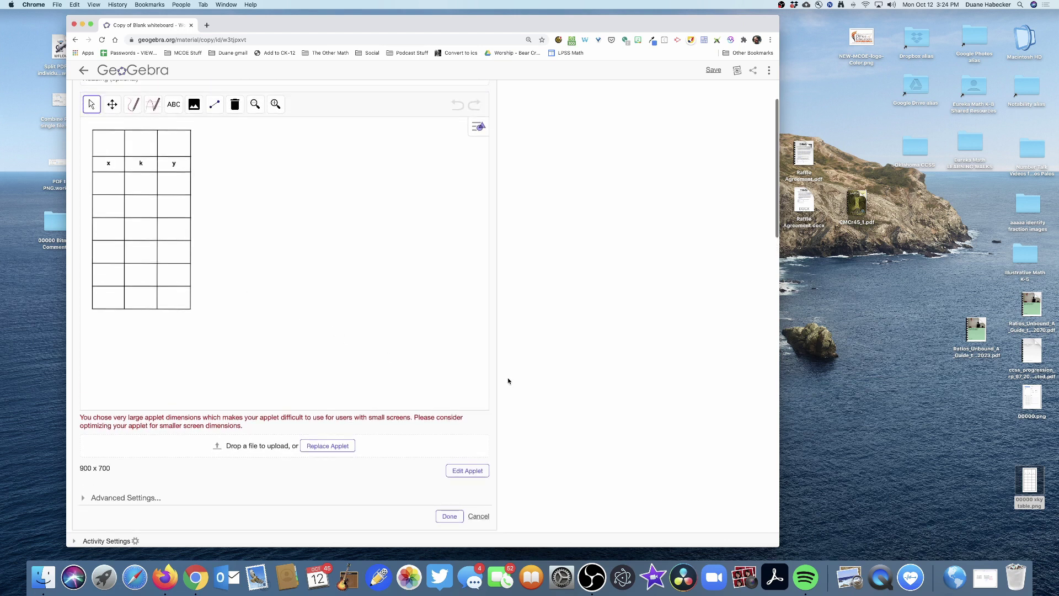
pyautogui.scroll(-5, 509, 380)
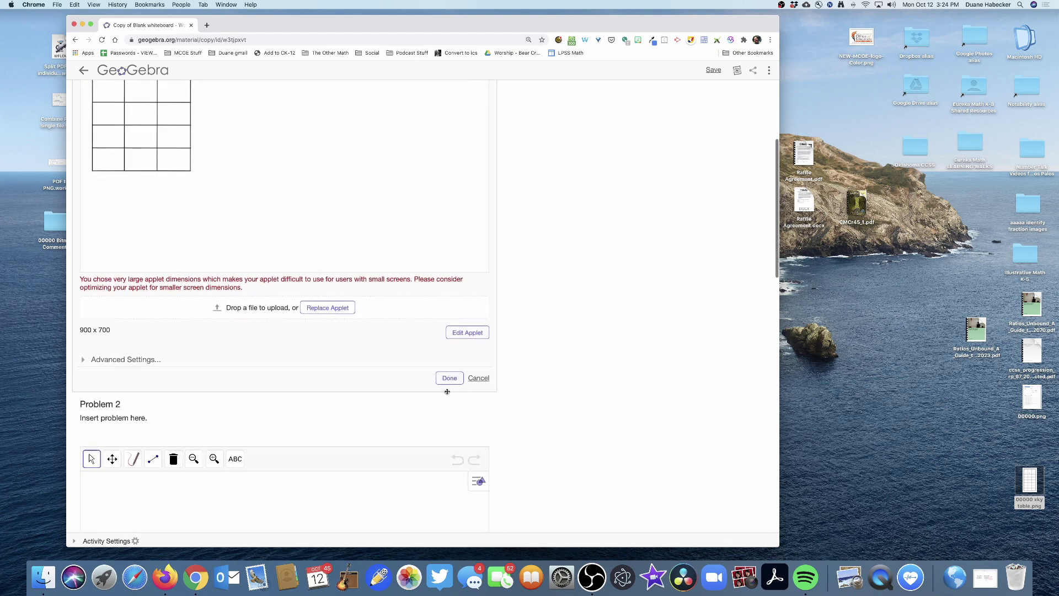
pyautogui.scroll(2, 524, 378)
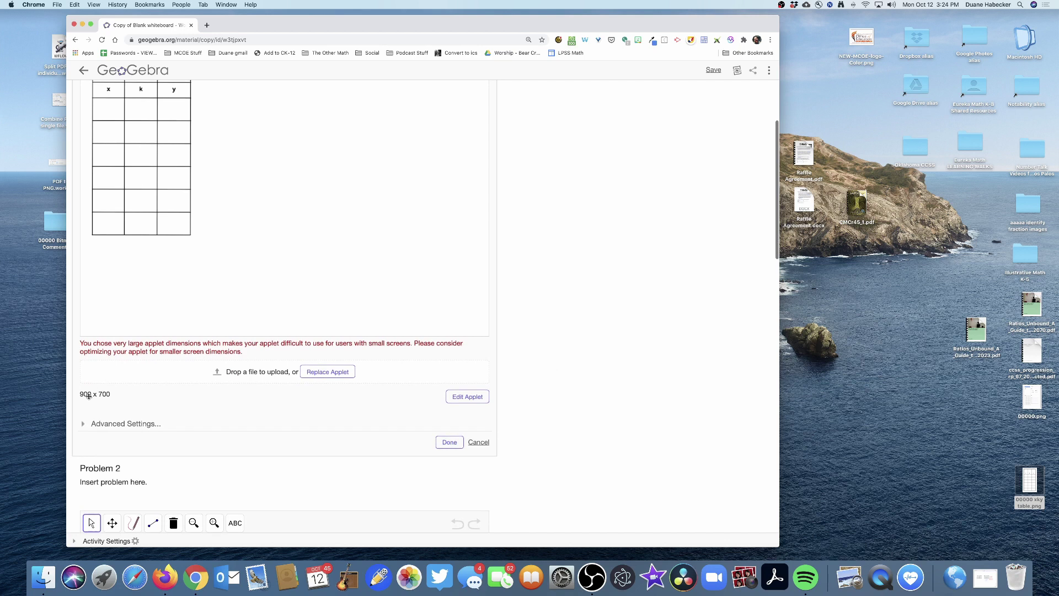
pyautogui.click(82, 425)
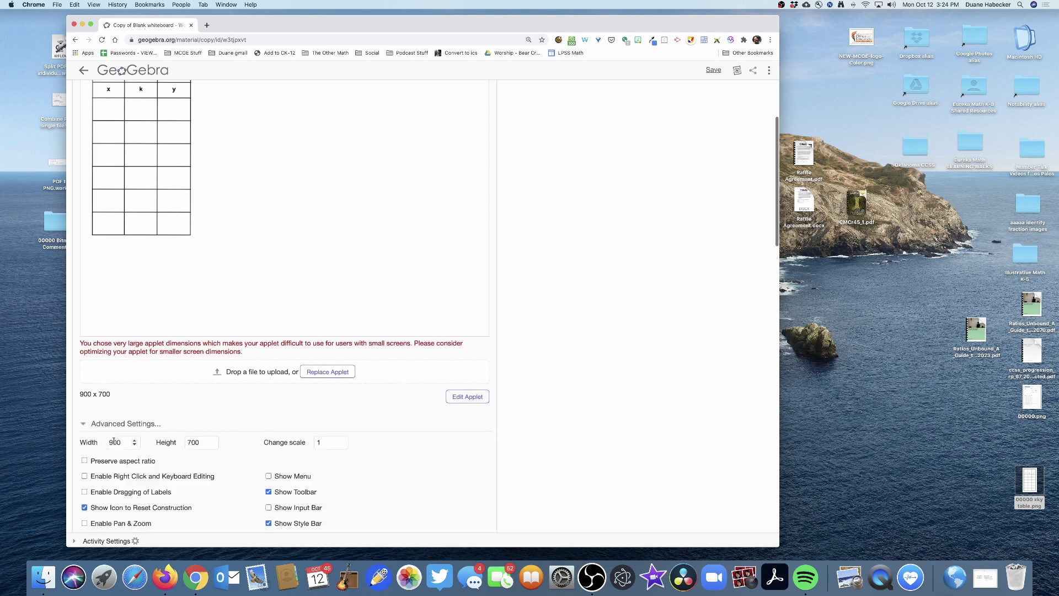
pyautogui.click(114, 441)
pyautogui.write('1000')
pyautogui.click(245, 452)
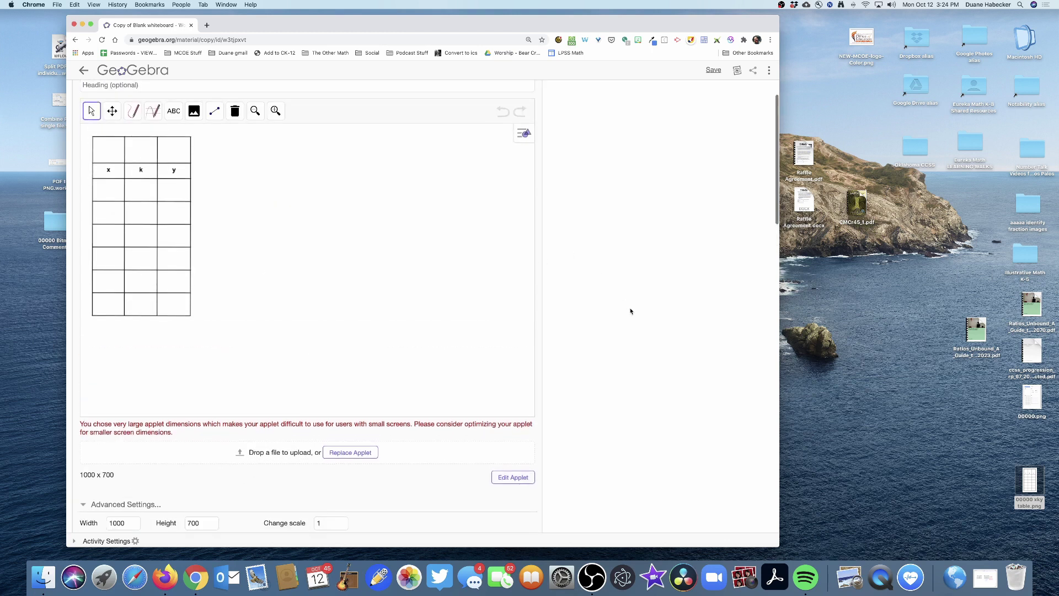
pyautogui.scroll(-5, 631, 311)
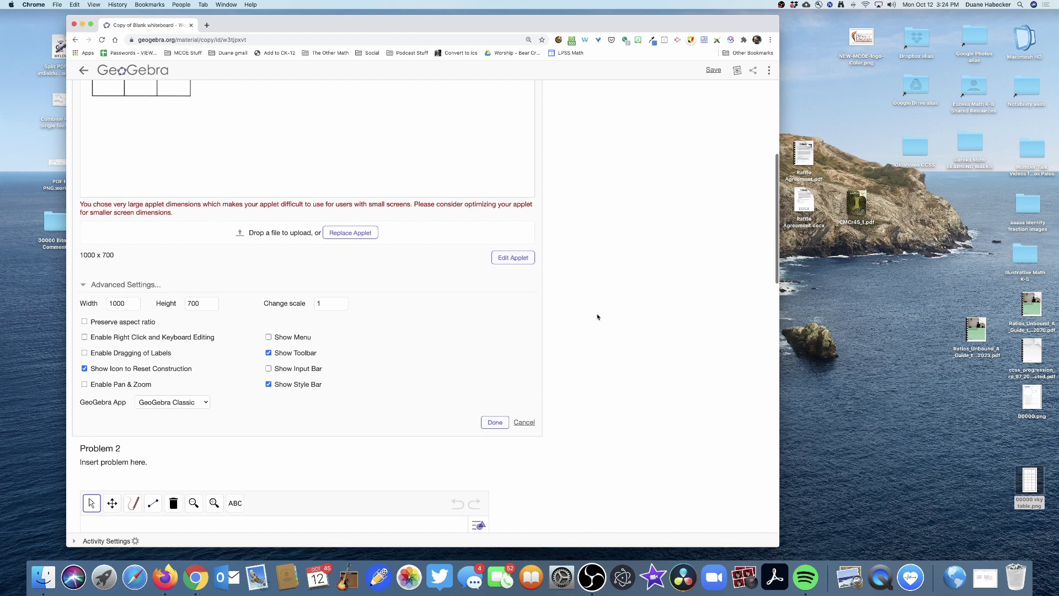
# Close Problem 1's applet settings and delete the empty Problem 2 whiteboard applet
pyautogui.click(495, 402)
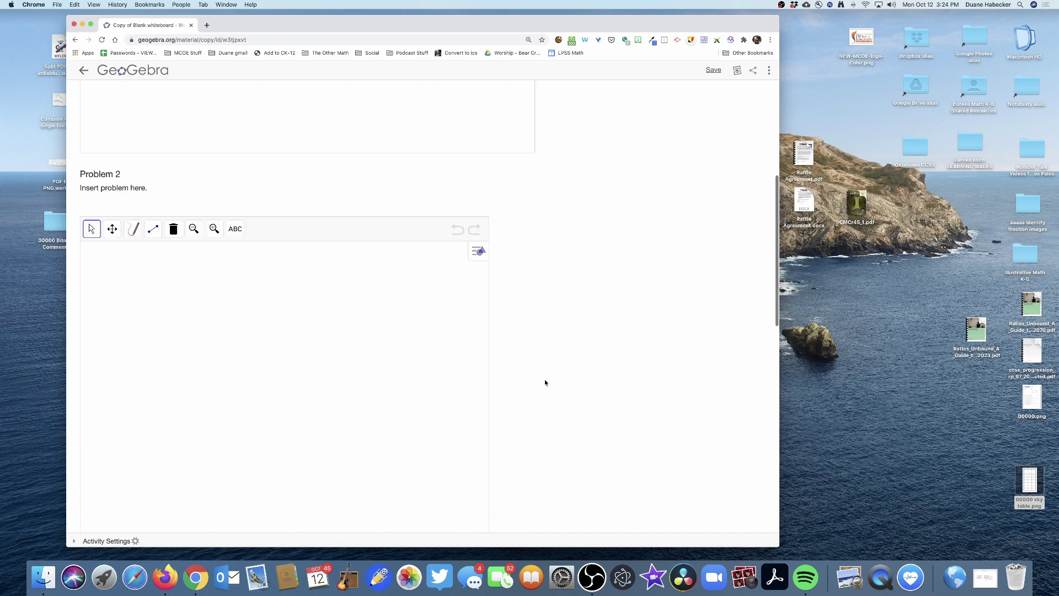
pyautogui.scroll(8, 577, 329)
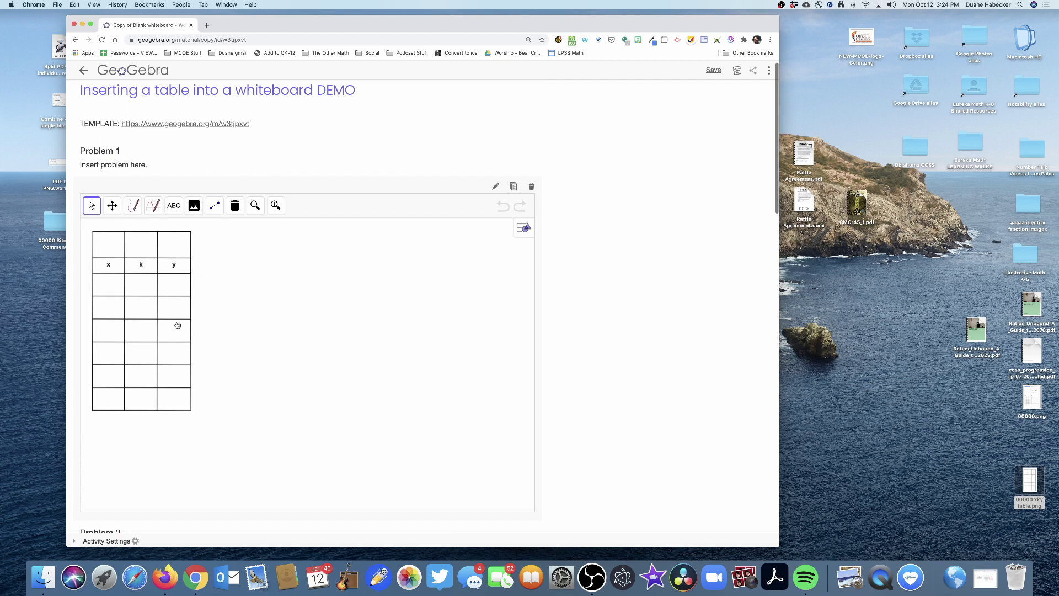
pyautogui.scroll(-15, 187, 331)
pyautogui.scroll(-3, 213, 419)
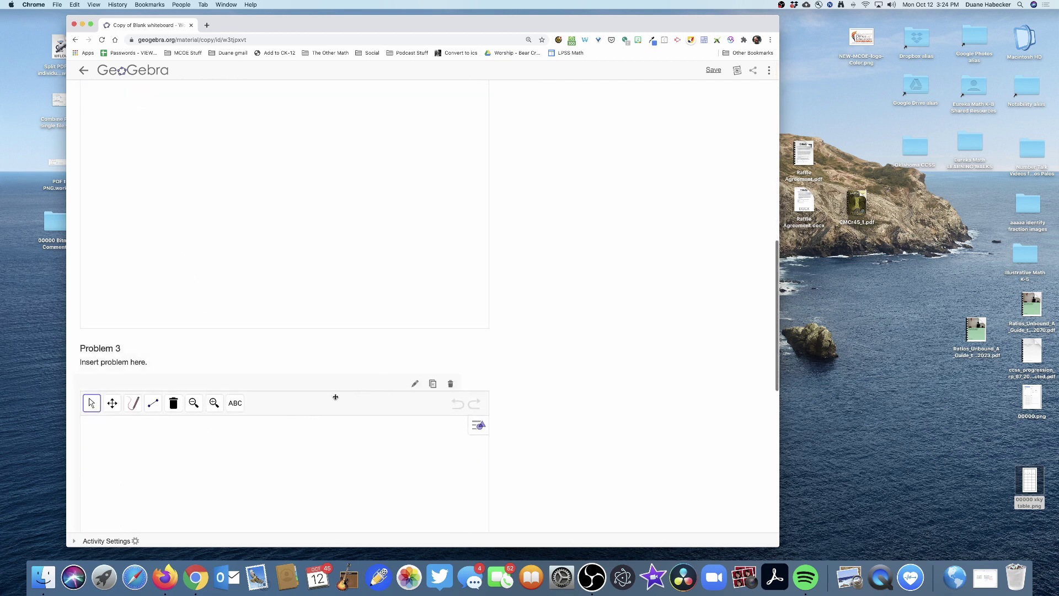
pyautogui.scroll(10, 449, 384)
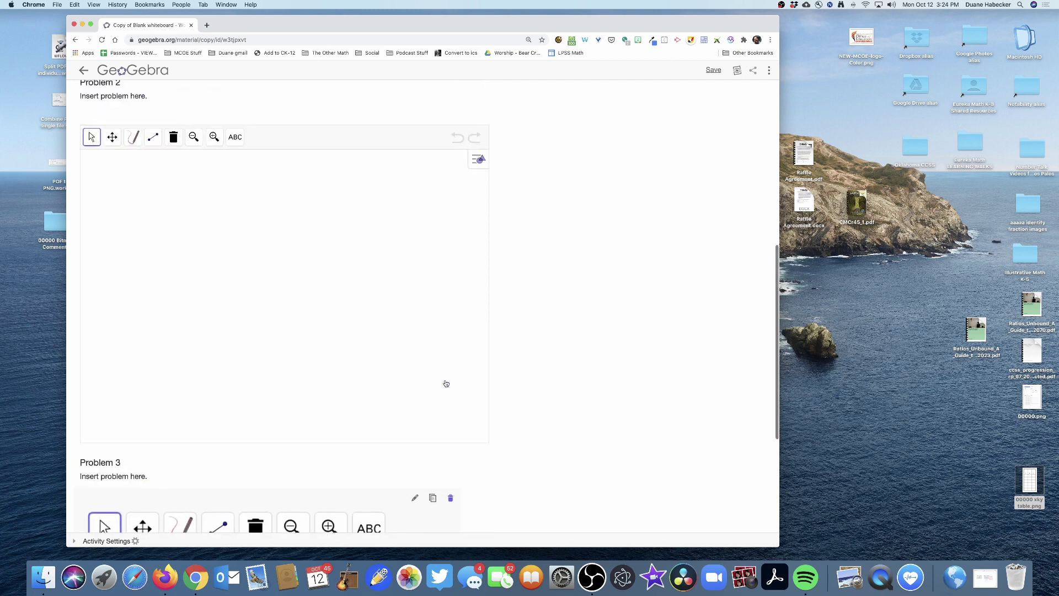
pyautogui.click(451, 341)
pyautogui.scroll(8, 343, 356)
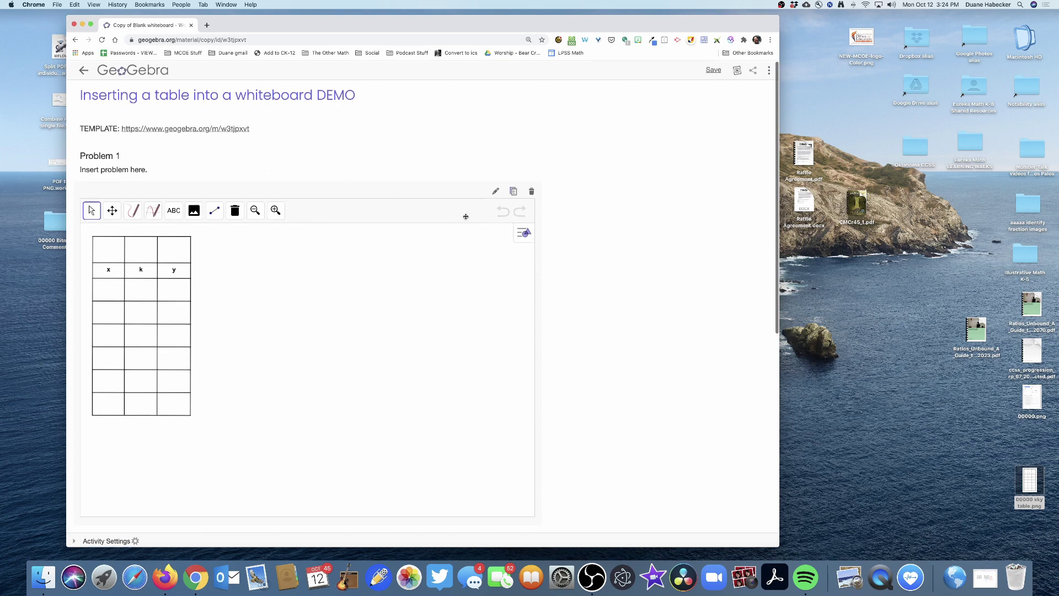
# Duplicate the Problem 1 table applet and place the copy under the Problem 2 heading
pyautogui.click(513, 193)
pyautogui.scroll(-10, 376, 422)
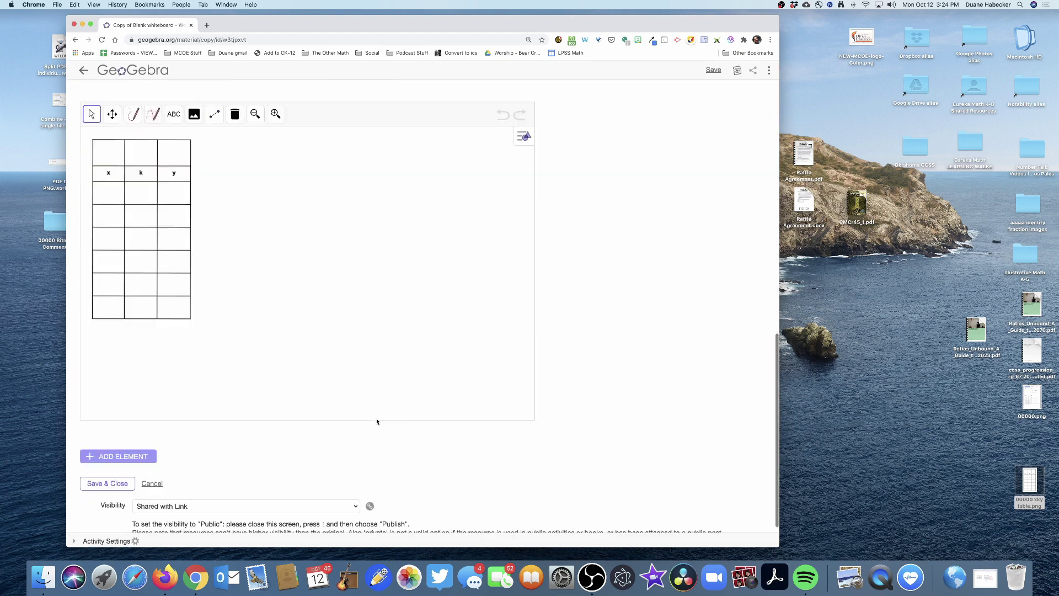
pyautogui.scroll(6, 371, 423)
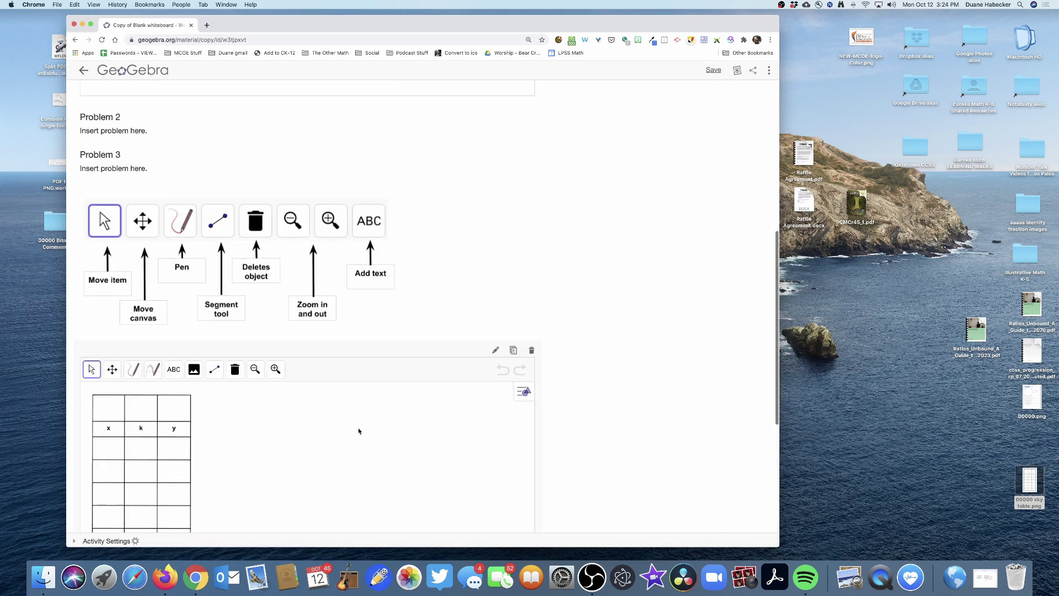
pyautogui.moveTo(333, 349); pyautogui.dragTo(321, 157)
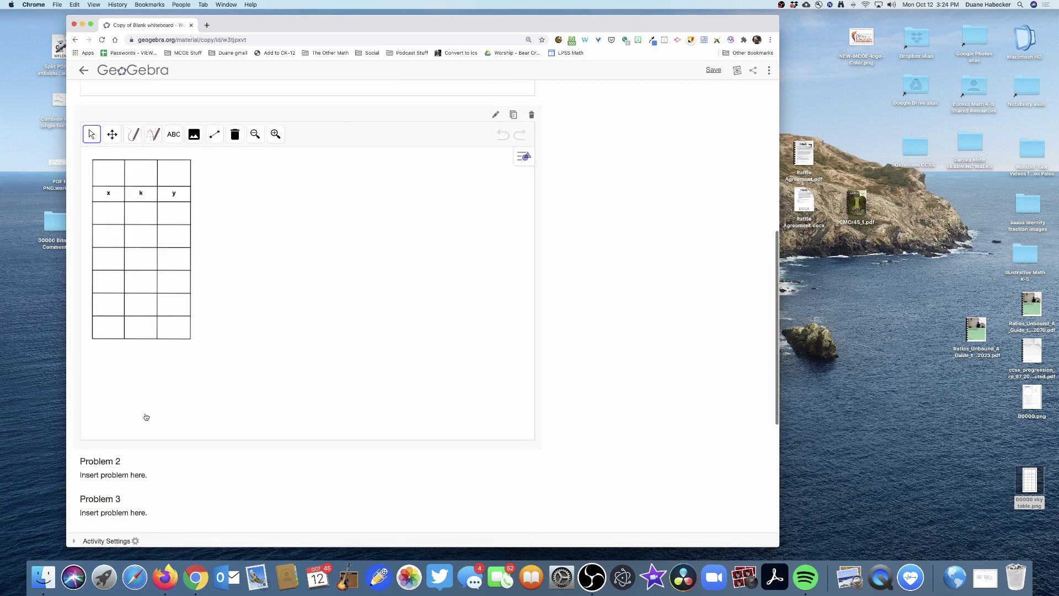
pyautogui.moveTo(149, 463); pyautogui.dragTo(157, 199)
# Duplicate the Problem 2 table applet to make a third copy for Problem 3
pyautogui.scroll(10, 149, 245)
pyautogui.scroll(-2, 184, 277)
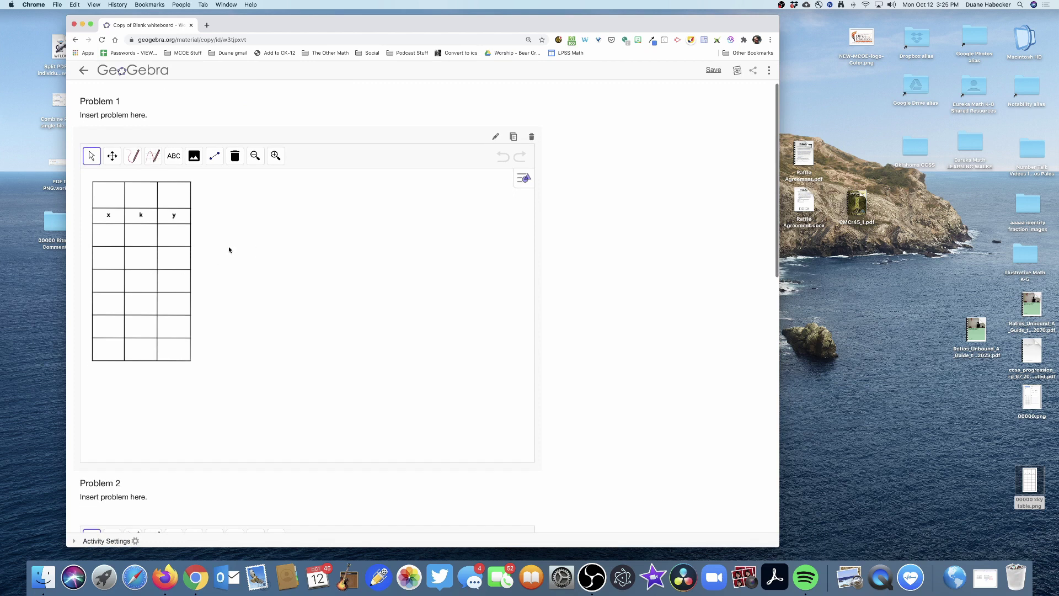
pyautogui.scroll(-10, 229, 249)
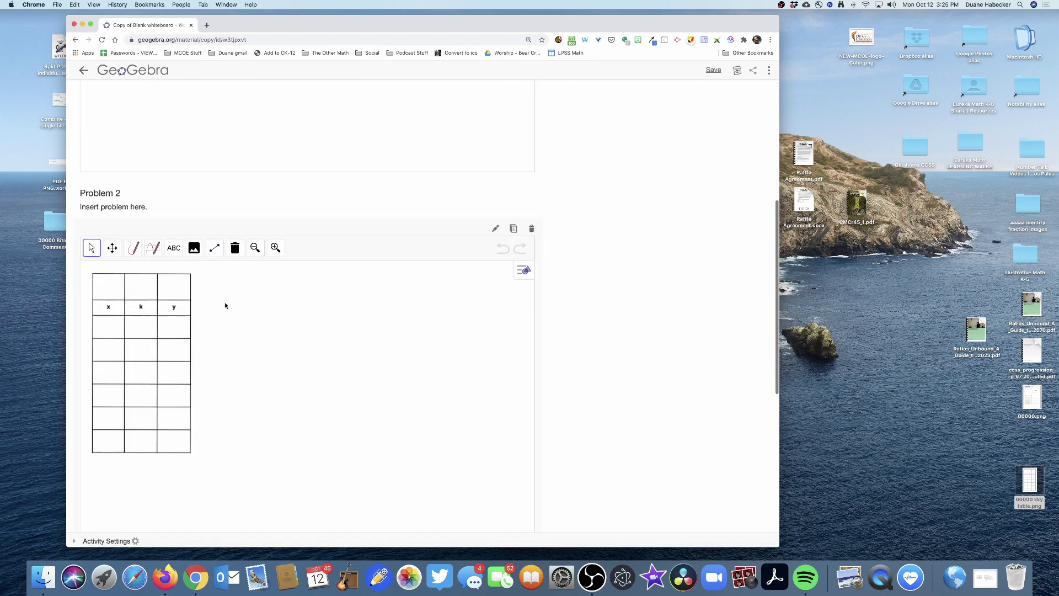
pyautogui.scroll(-10, 127, 270)
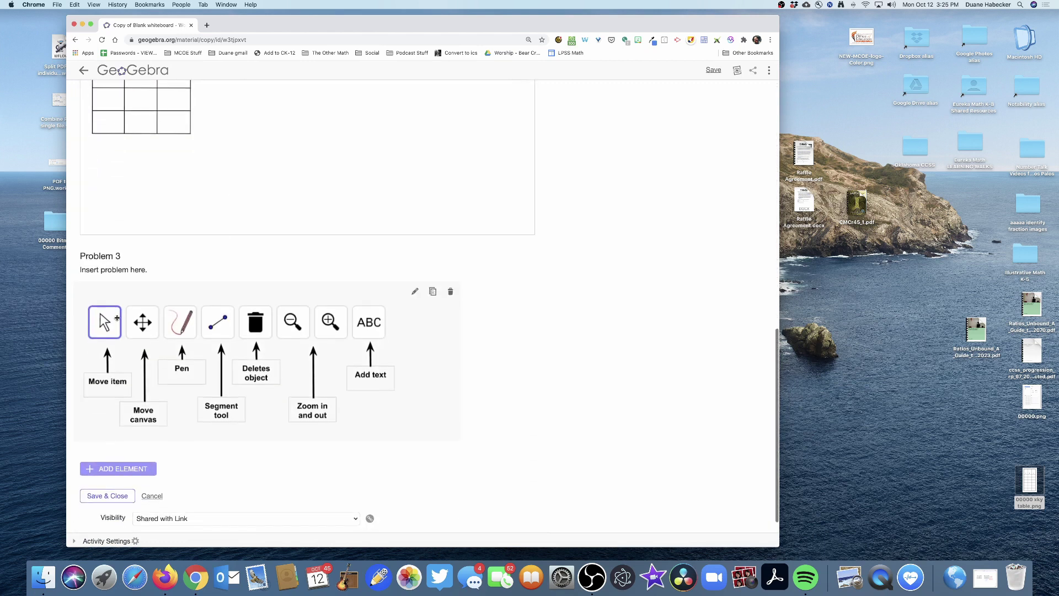
pyautogui.scroll(7, 127, 271)
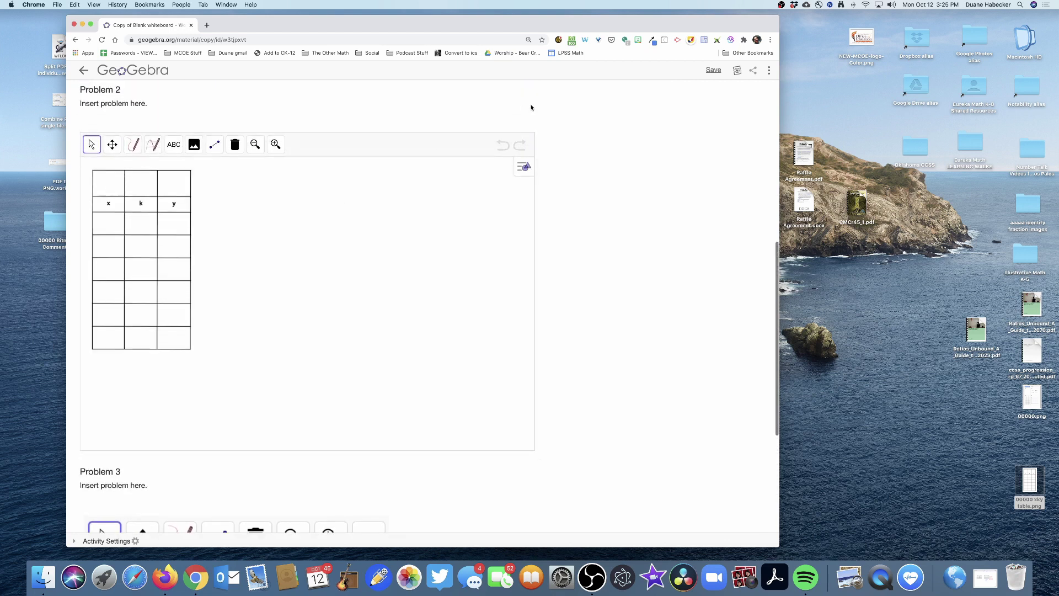
pyautogui.click(512, 127)
pyautogui.scroll(-8, 328, 307)
# Move the third table copy into Problem 3, then save and close the activity
pyautogui.moveTo(305, 373); pyautogui.dragTo(305, 276)
pyautogui.scroll(10, 256, 302)
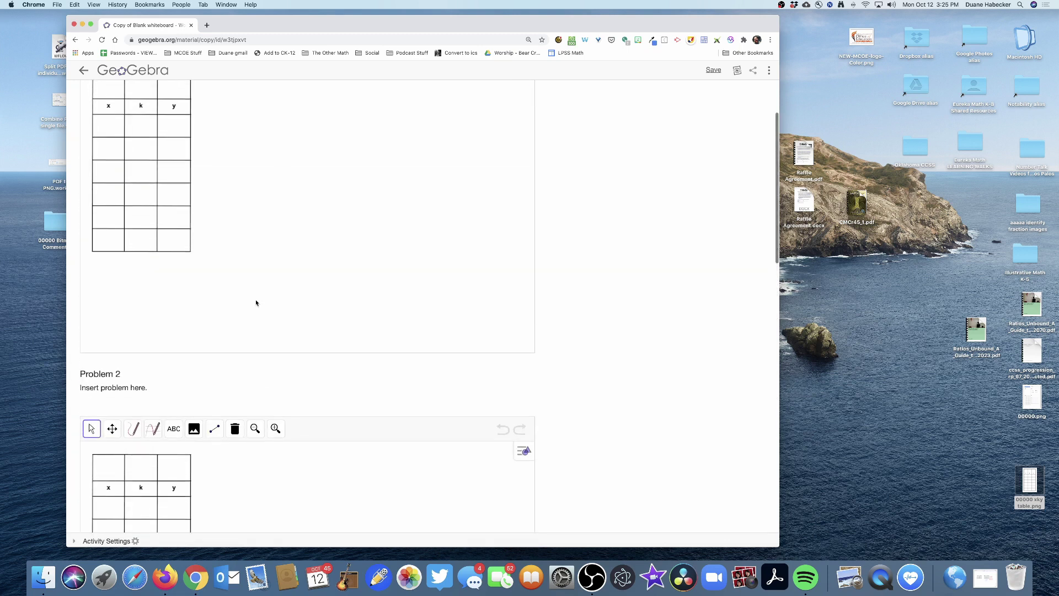
pyautogui.scroll(3, 256, 302)
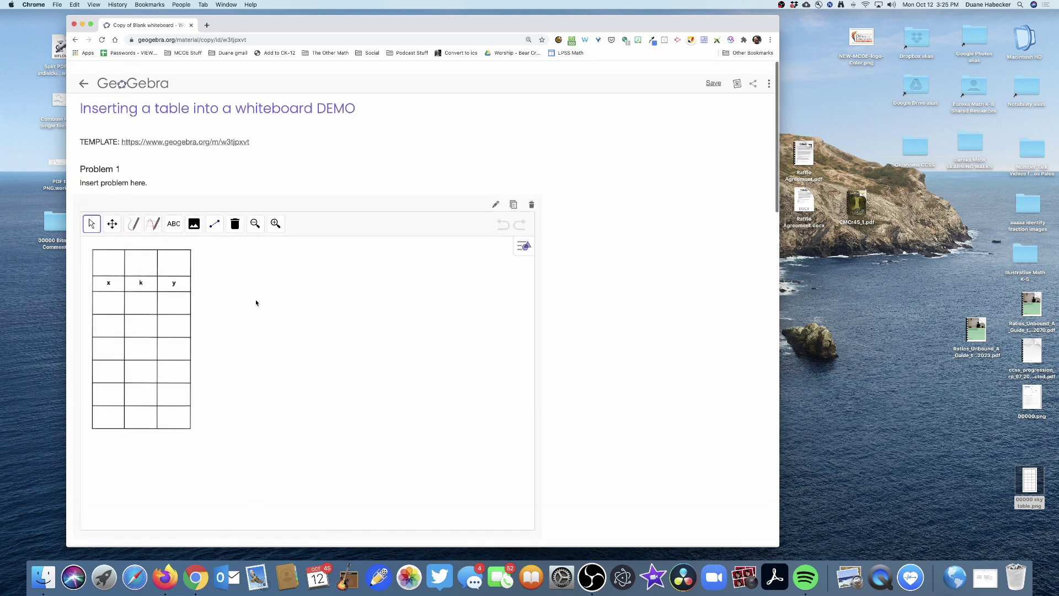
pyautogui.scroll(-4, 219, 430)
pyautogui.scroll(1, 219, 430)
pyautogui.scroll(-4, 219, 430)
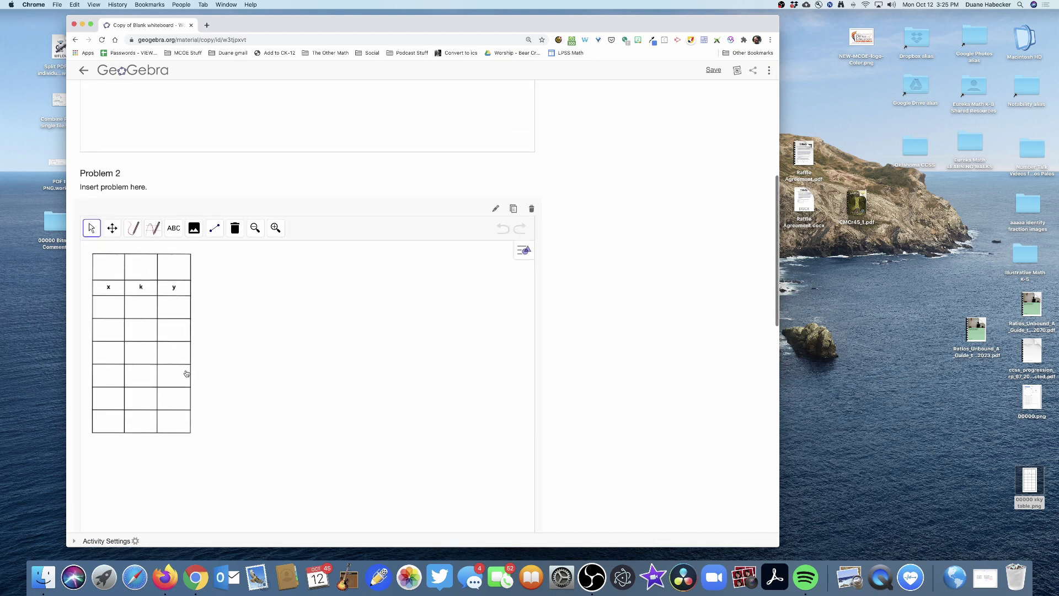
pyautogui.scroll(-6, 186, 371)
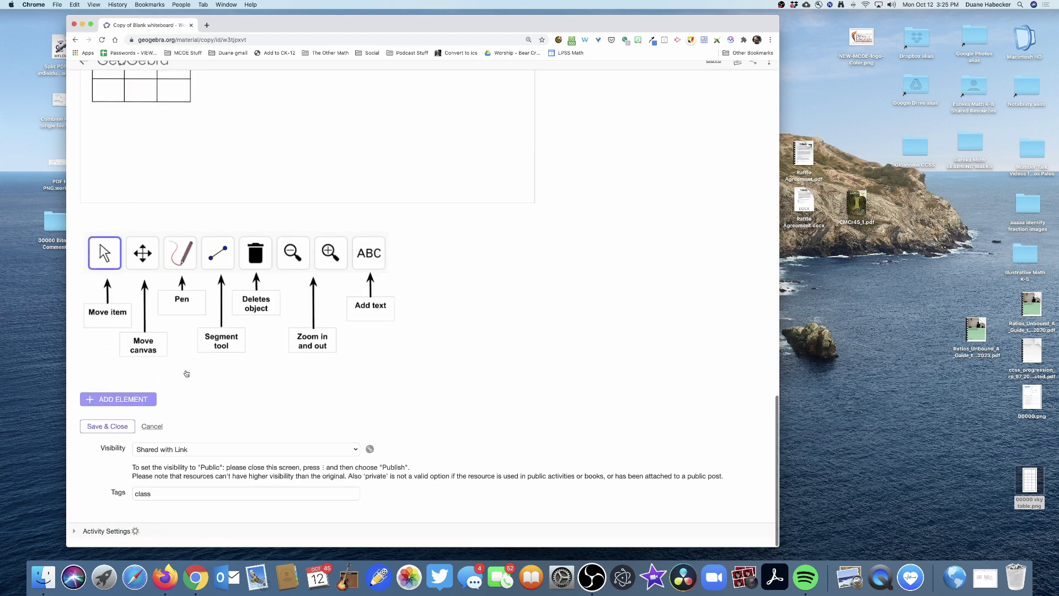
pyautogui.click(107, 435)
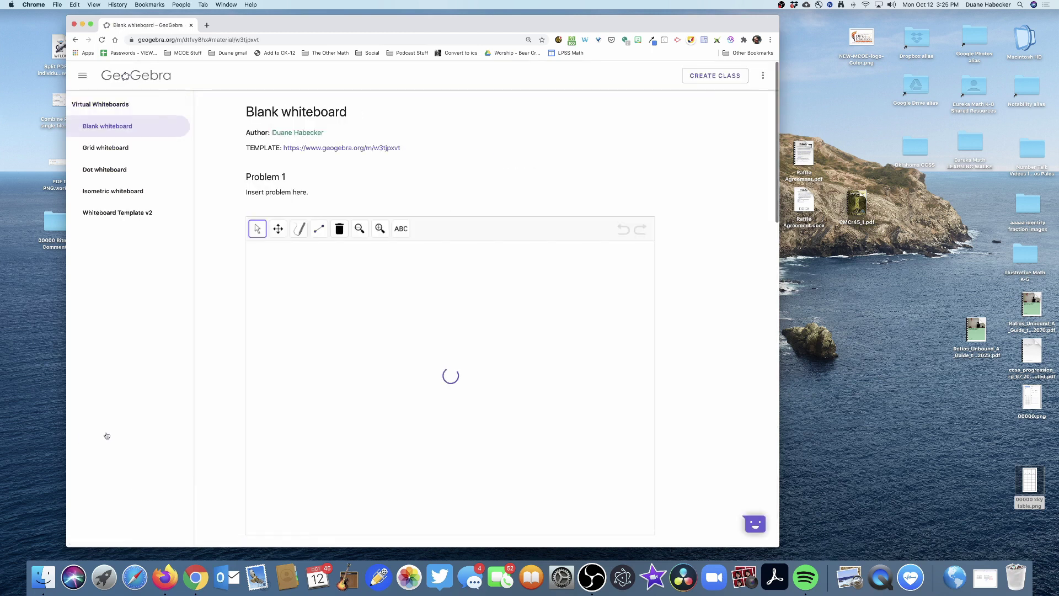
# From the GeoGebra home page, go to the profile and scroll down to its saved Resources list
pyautogui.click(141, 78)
pyautogui.click(98, 171)
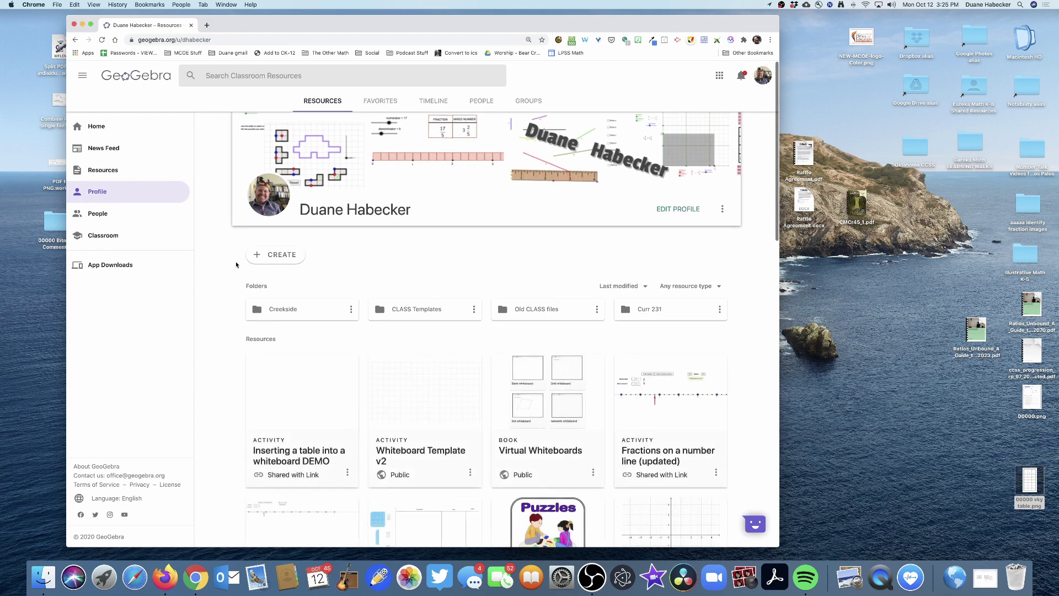
pyautogui.scroll(-3, 236, 264)
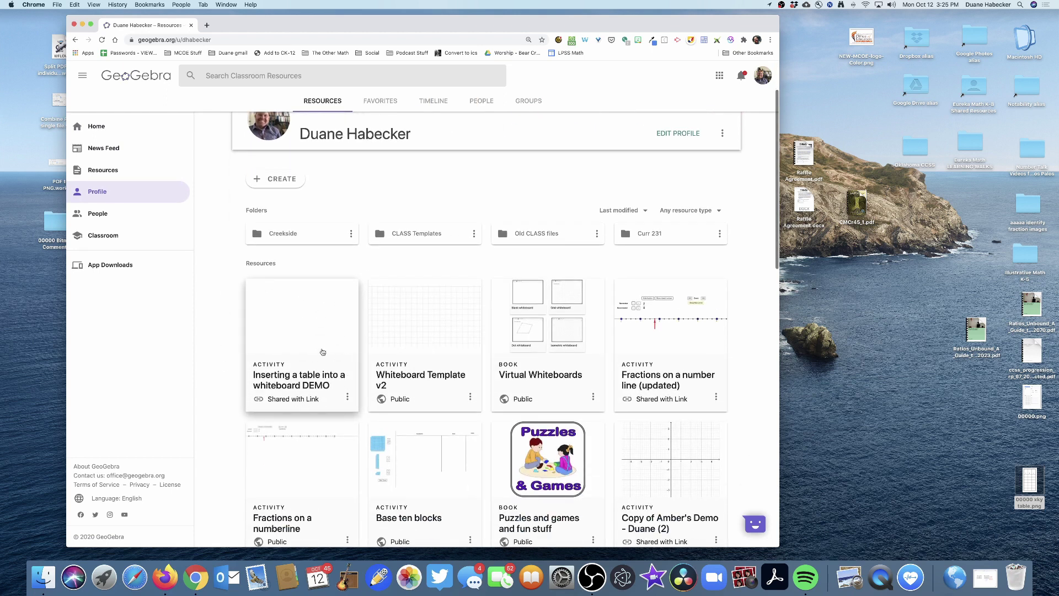
# Open the 'Inserting a table into a whiteboard DEMO' activity and scroll past Problems 1 and 2 to Problem 3's whiteboard
pyautogui.click(286, 385)
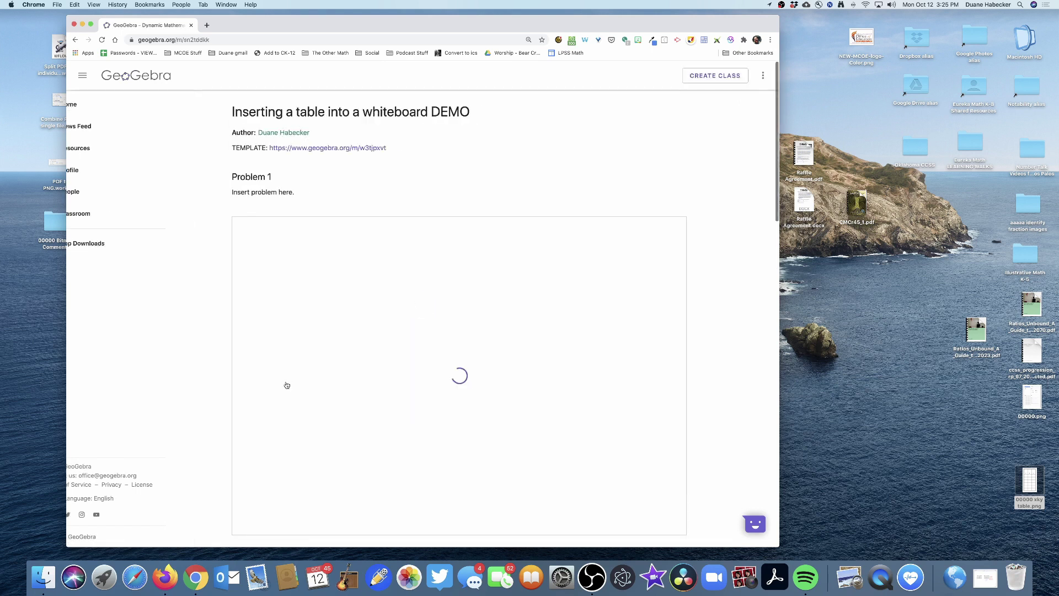
pyautogui.scroll(-3, 314, 336)
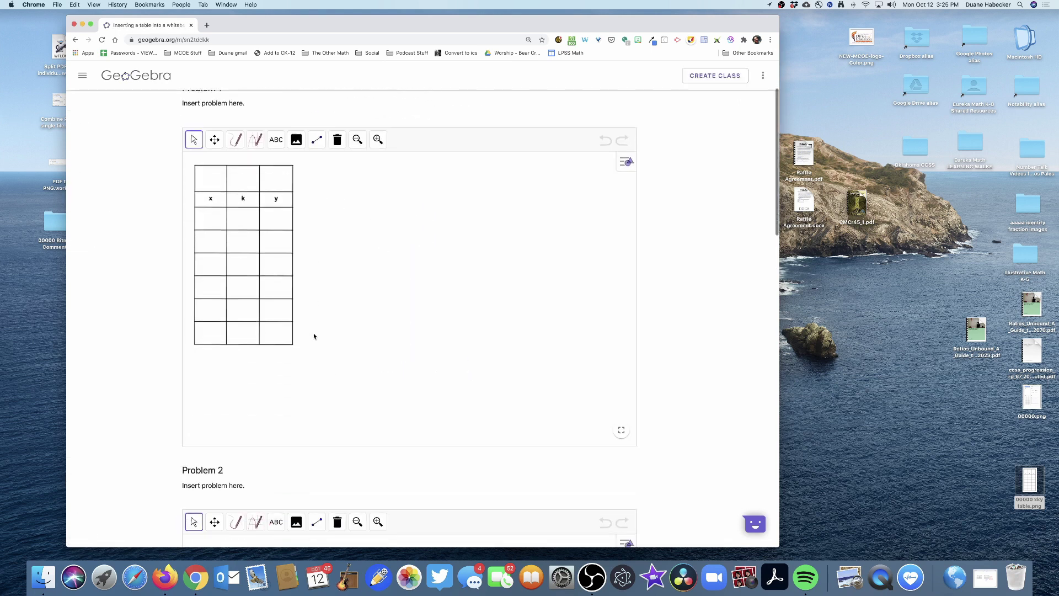
pyautogui.scroll(-5, 314, 336)
pyautogui.scroll(8, 314, 336)
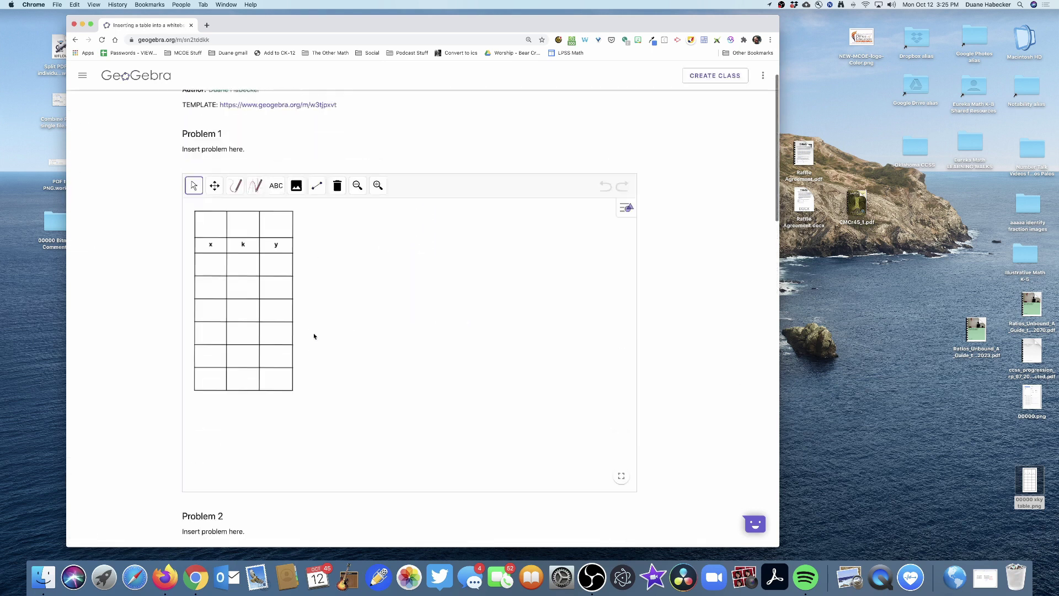
pyautogui.scroll(-1, 200, 191)
pyautogui.scroll(-4, 147, 342)
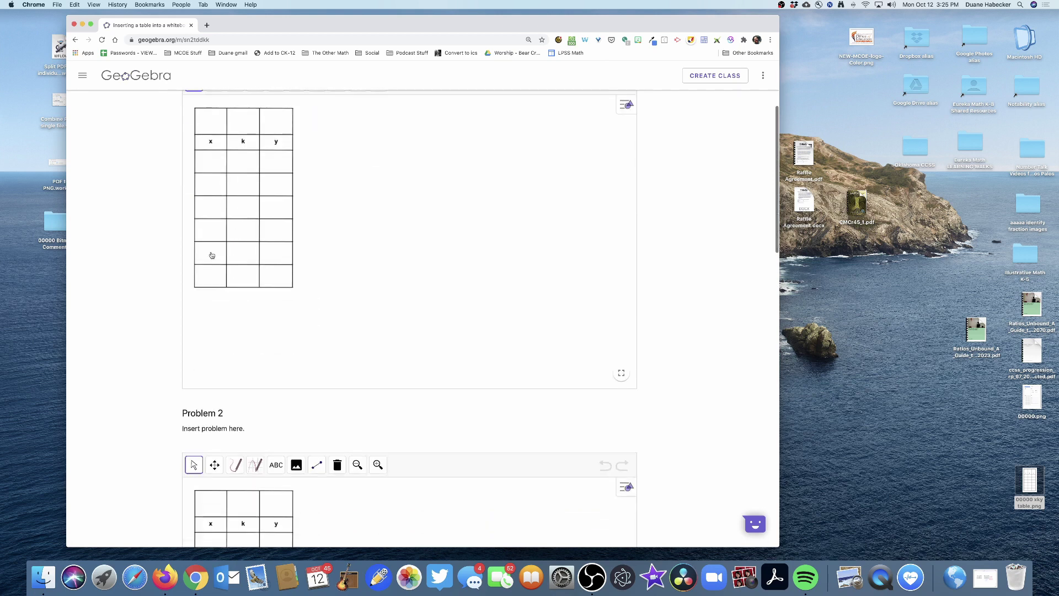
pyautogui.scroll(-3, 186, 359)
pyautogui.scroll(-11, 186, 344)
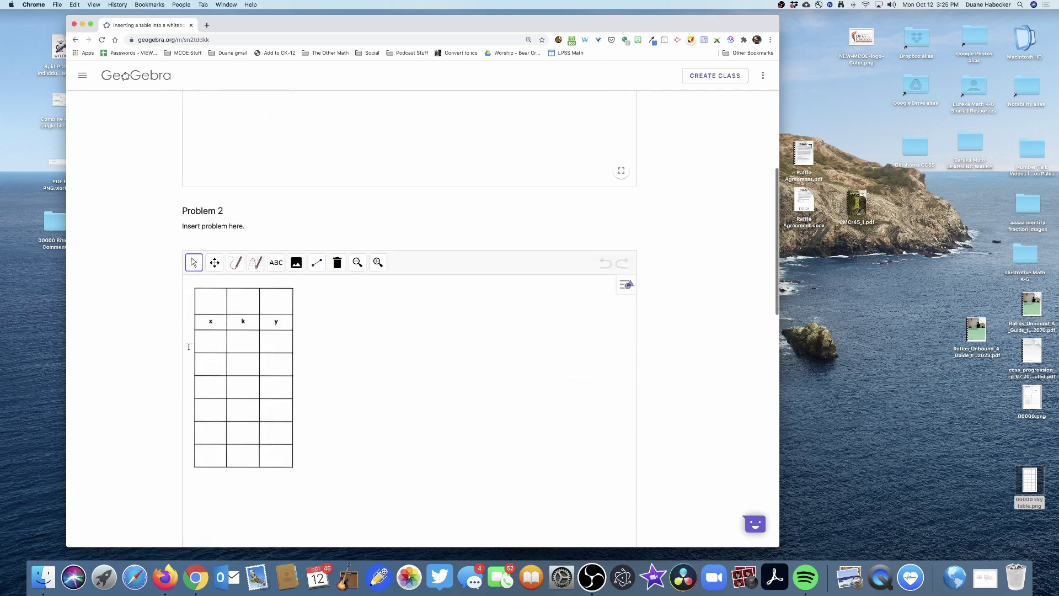
pyautogui.scroll(-4, 194, 378)
pyautogui.scroll(5, 207, 354)
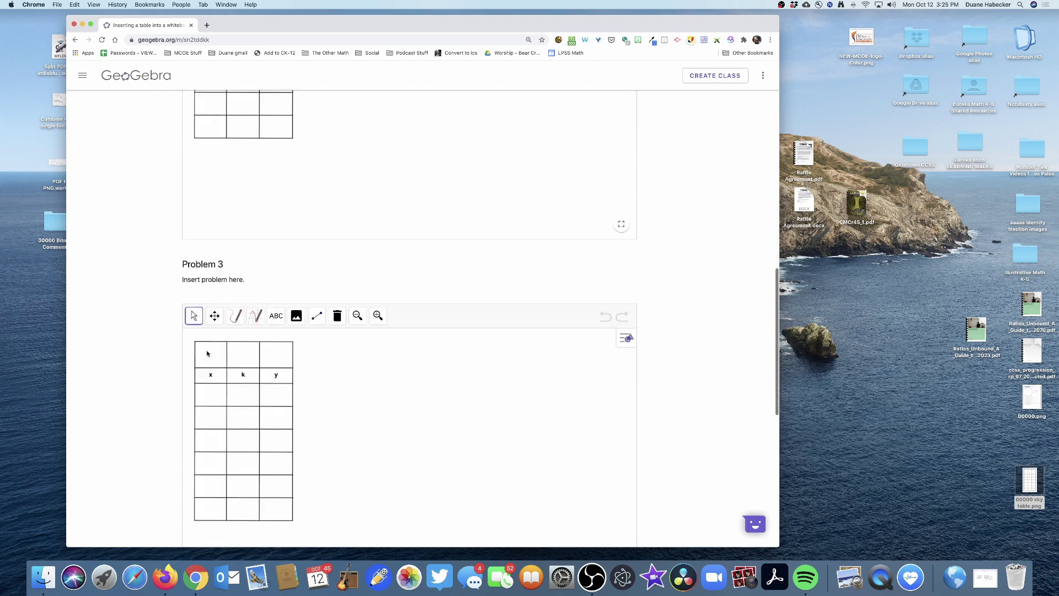
pyautogui.scroll(-5, 208, 355)
pyautogui.scroll(-3, 398, 395)
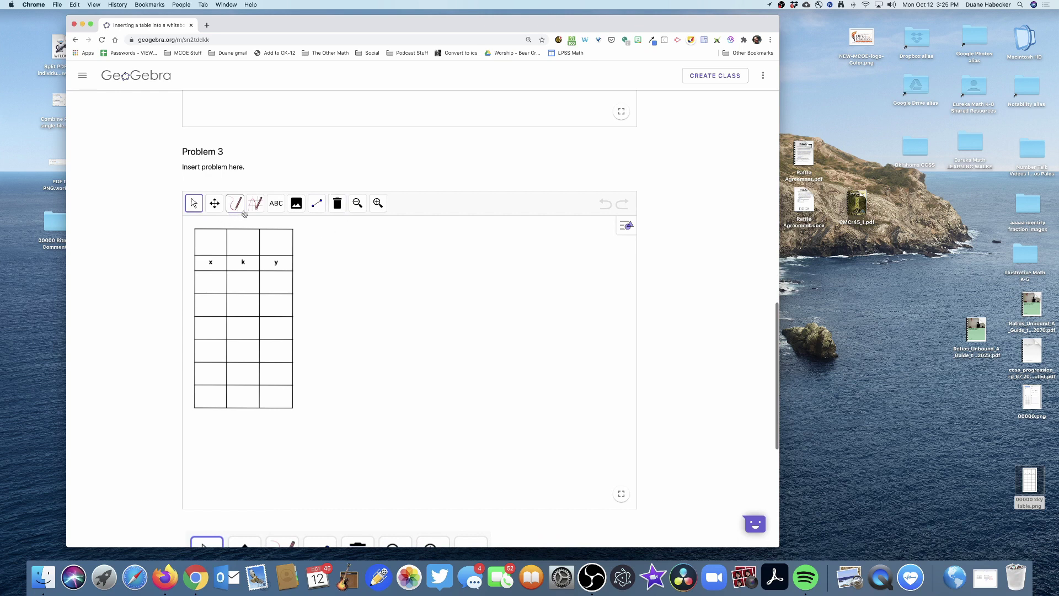
# Zoom in on Problem 3's table and handwrite a black 4 in the first x cell
pyautogui.click(378, 203)
pyautogui.click(206, 275)
pyautogui.click(213, 259)
pyautogui.click(235, 203)
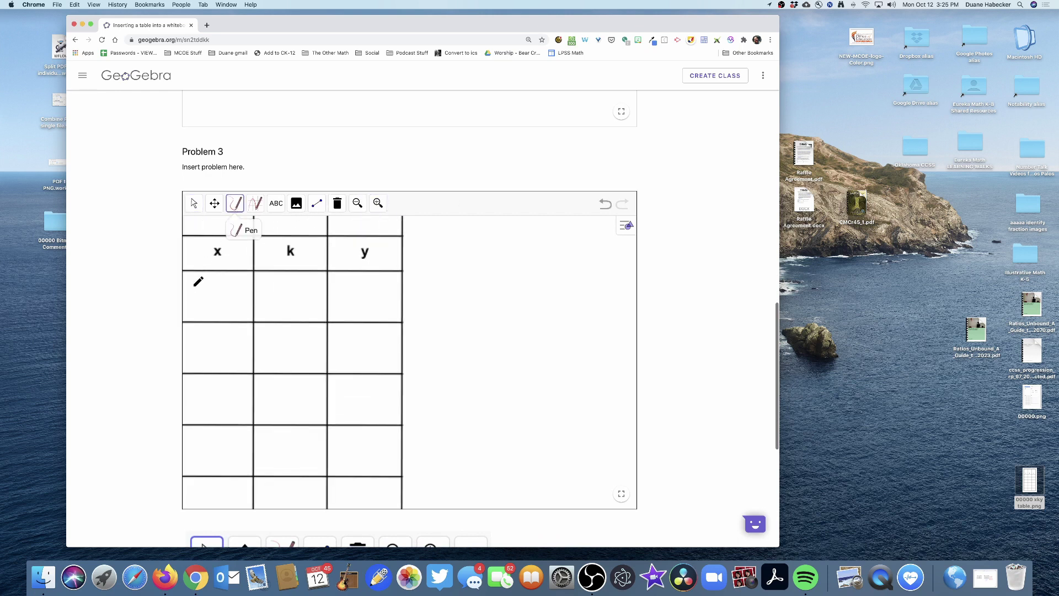
pyautogui.moveTo(210, 294); pyautogui.dragTo(213, 320)
# Write a blue 8 under k and a green 32 under y in the first row
pyautogui.click(626, 227)
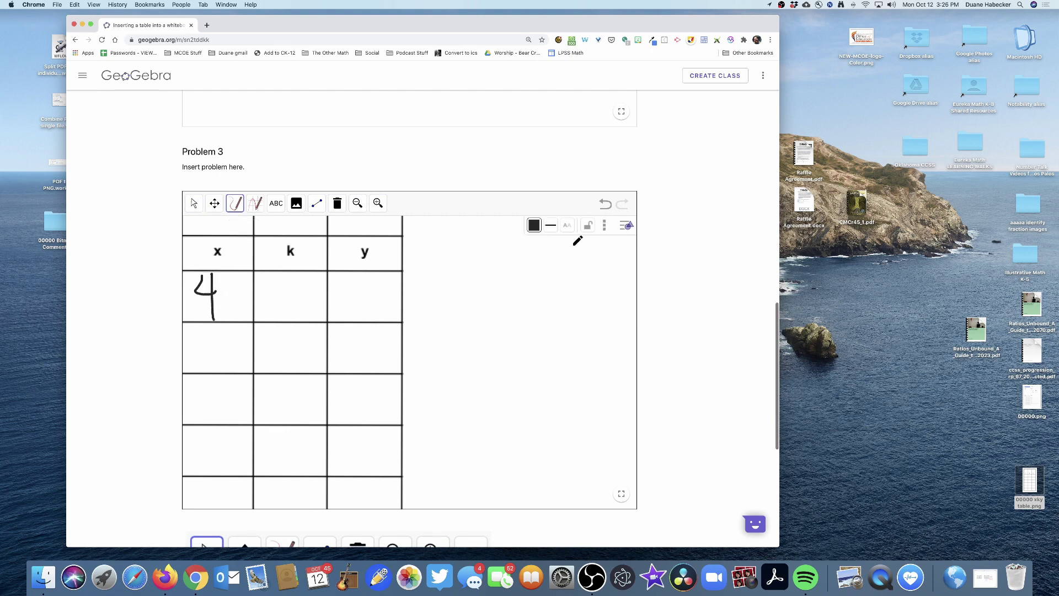
pyautogui.click(533, 225)
pyautogui.click(554, 243)
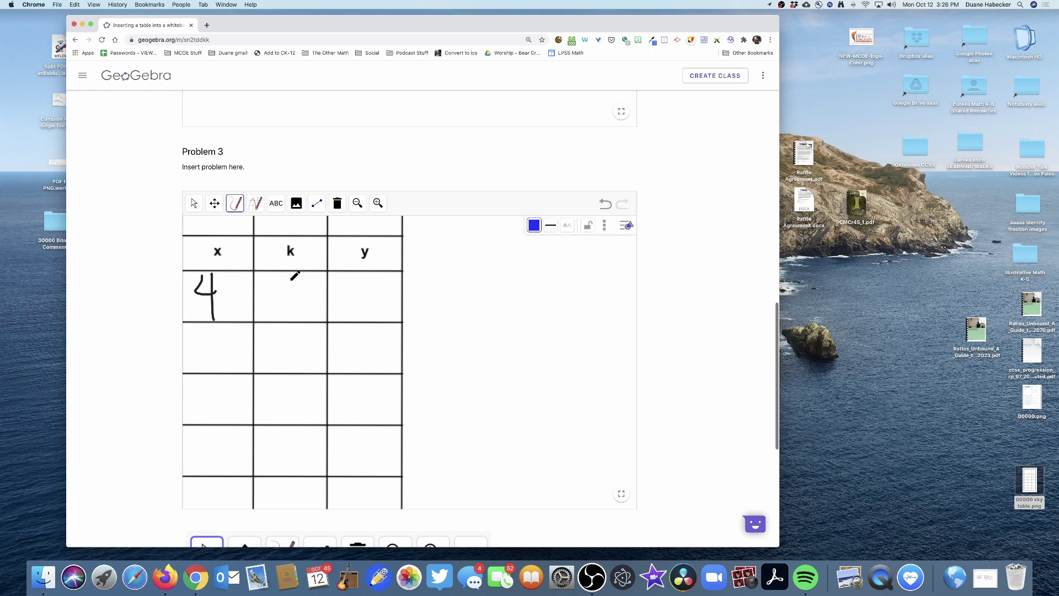
pyautogui.moveTo(290, 274)
pyautogui.mouseDown()
pyautogui.moveTo(277, 304)
pyautogui.moveTo(288, 286)
pyautogui.mouseUp()
pyautogui.click(534, 225)
pyautogui.click(536, 249)
pyautogui.moveTo(338, 279)
pyautogui.mouseDown()
pyautogui.moveTo(371, 278)
pyautogui.moveTo(361, 314)
pyautogui.moveTo(342, 306)
pyautogui.moveTo(406, 317)
pyautogui.mouseUp()
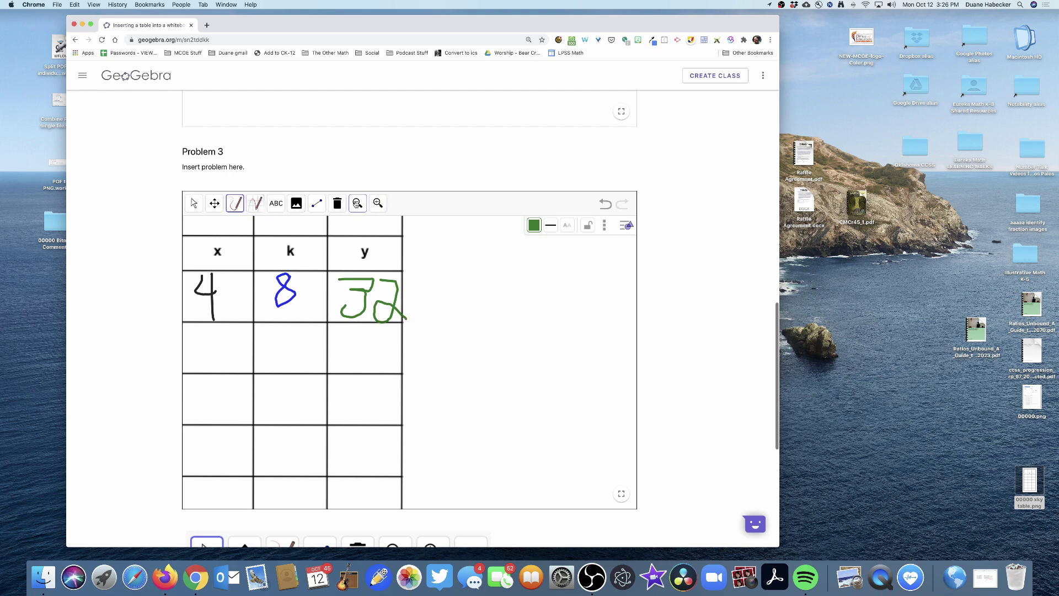
# Zoom back out and shift the table left to leave room beside it
pyautogui.click(357, 203)
pyautogui.click(284, 247)
pyautogui.click(286, 239)
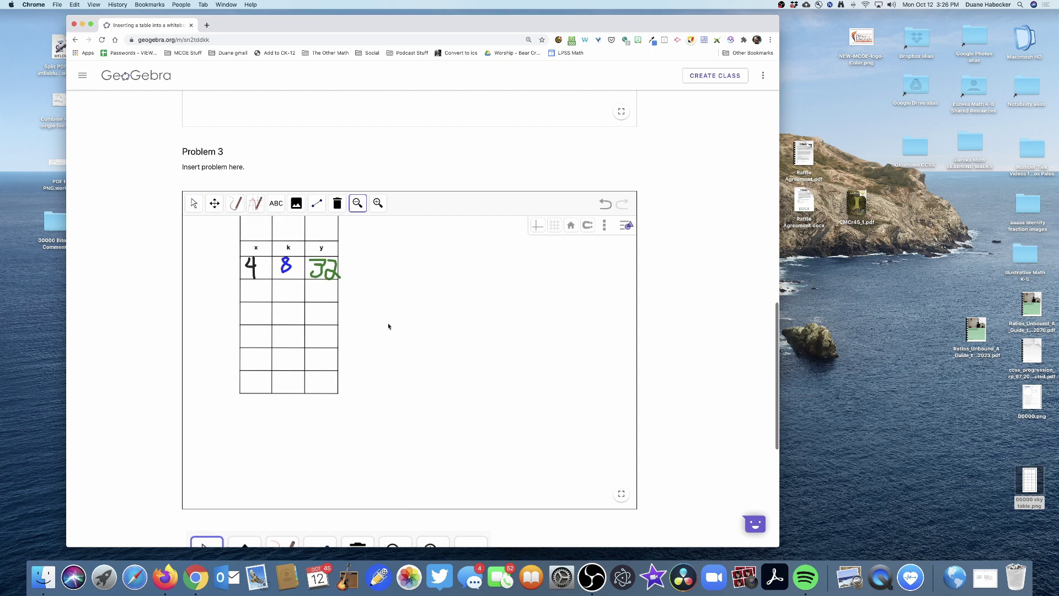
pyautogui.click(214, 203)
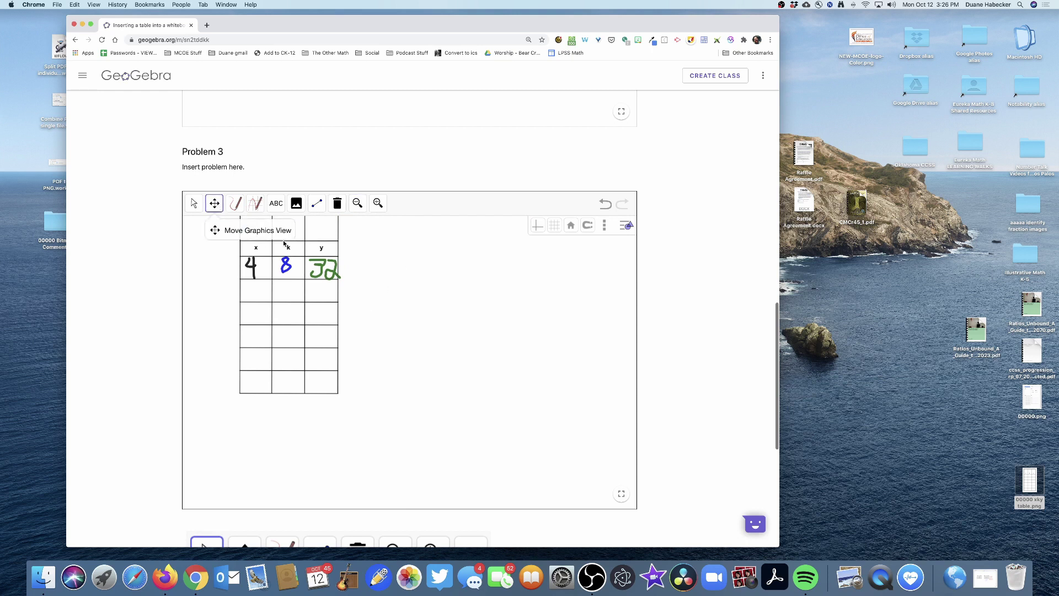
pyautogui.moveTo(431, 269); pyautogui.dragTo(409, 289)
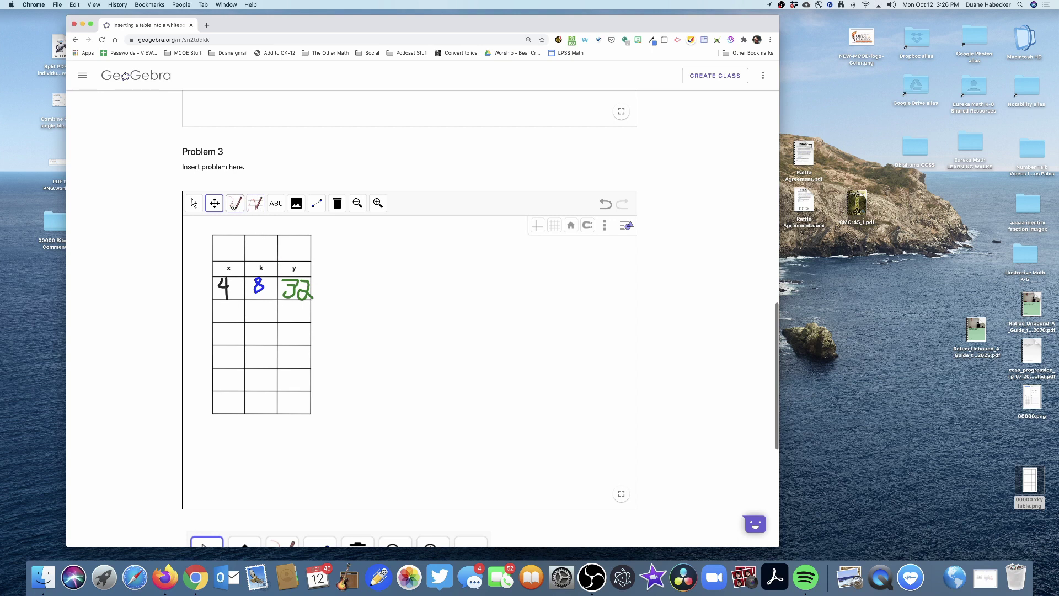
# Draw freehand vertical and horizontal axes to the right of Problem 3's table
pyautogui.click(254, 203)
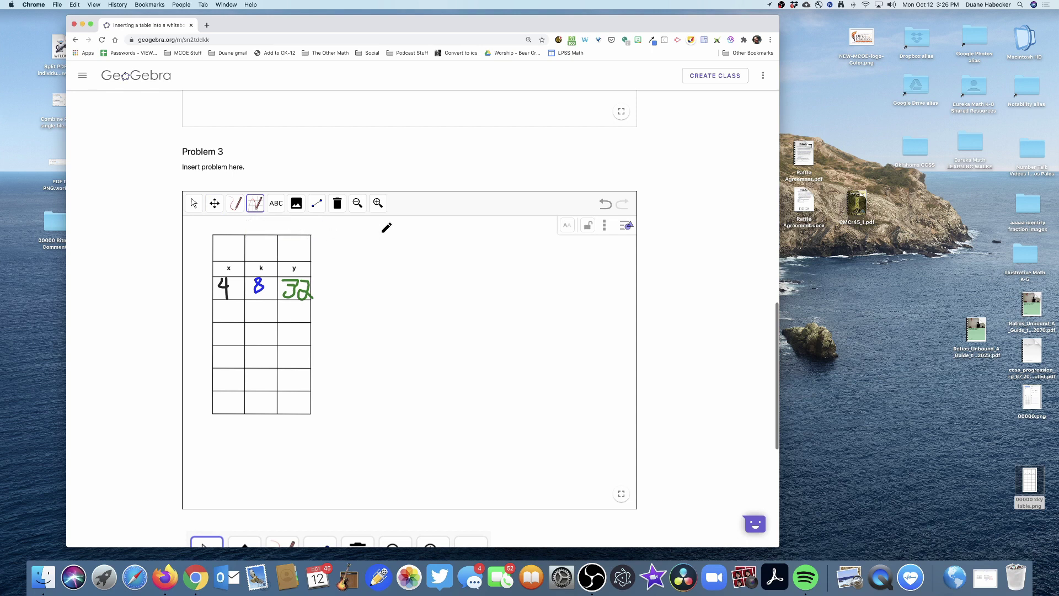
pyautogui.moveTo(381, 227); pyautogui.dragTo(373, 495)
pyautogui.moveTo(328, 473); pyautogui.dragTo(637, 481)
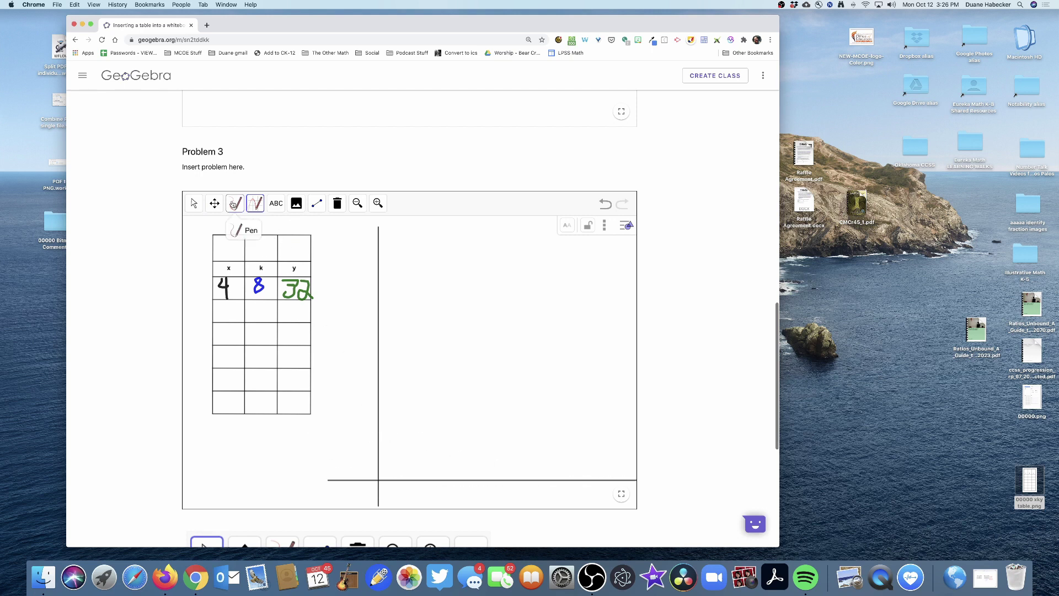
# Add tick marks along both axes and sketch a freehand curve rising from the origin
pyautogui.moveTo(405, 471); pyautogui.dragTo(494, 482)
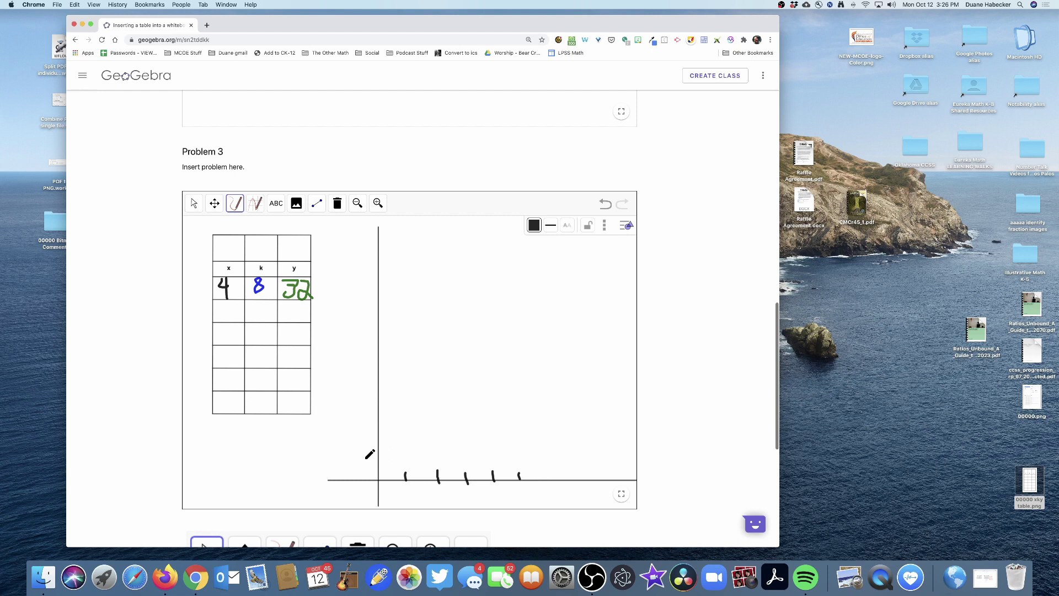
pyautogui.moveTo(370, 455); pyautogui.dragTo(379, 455)
pyautogui.moveTo(369, 397)
pyautogui.mouseDown()
pyautogui.moveTo(382, 395)
pyautogui.moveTo(381, 309)
pyautogui.mouseUp()
pyautogui.moveTo(371, 272); pyautogui.dragTo(378, 272)
pyautogui.click(253, 204)
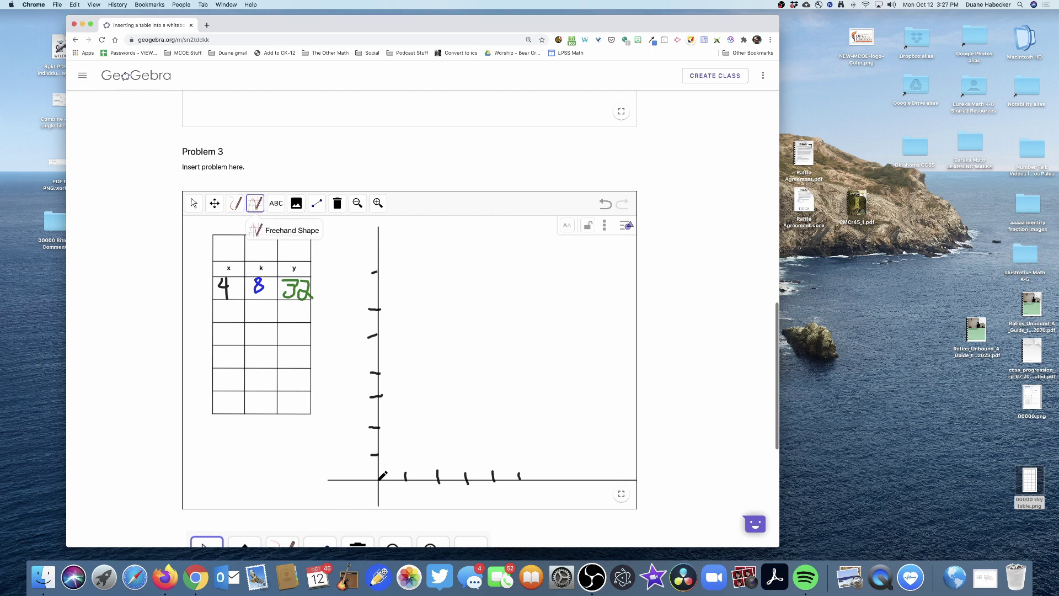
pyautogui.moveTo(379, 475)
pyautogui.mouseDown()
pyautogui.moveTo(560, 315)
pyautogui.moveTo(623, 288)
pyautogui.mouseUp()
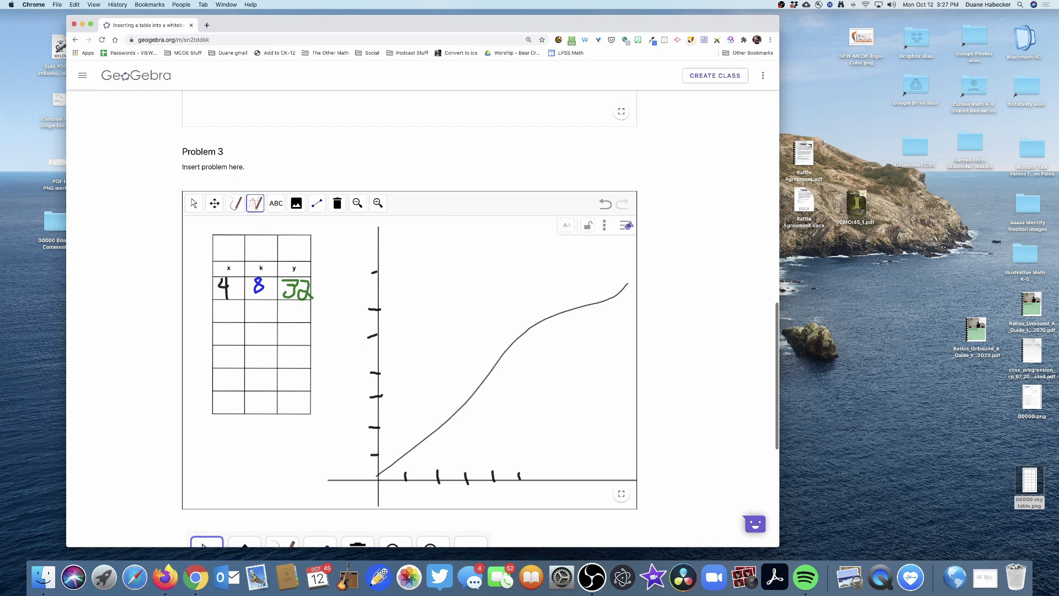
# After trying Delete and Move on the curve, draw a bold, nearly straight pen line up from the origin
pyautogui.click(337, 203)
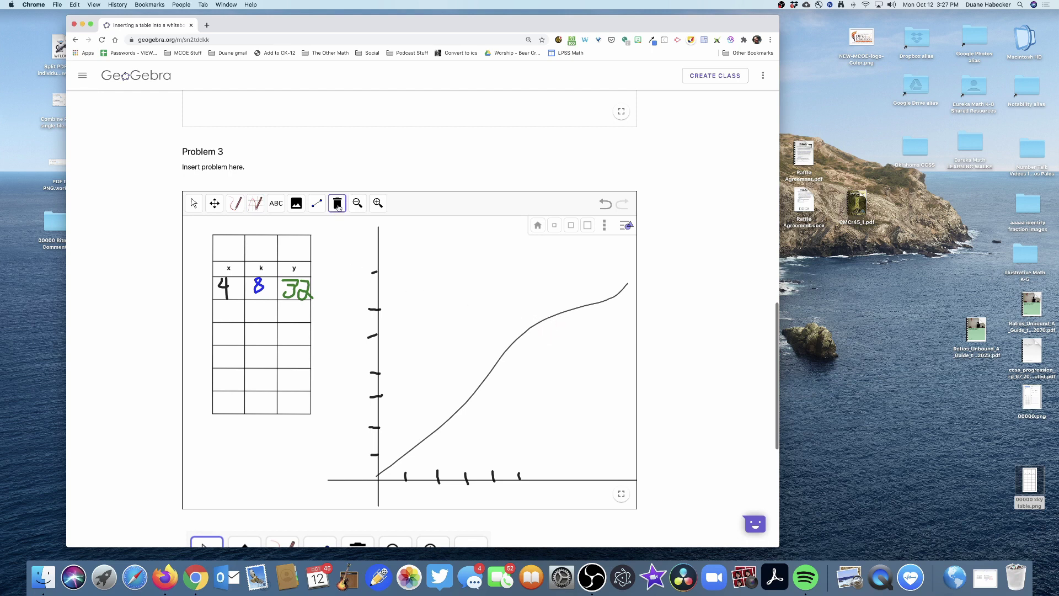
pyautogui.click(194, 203)
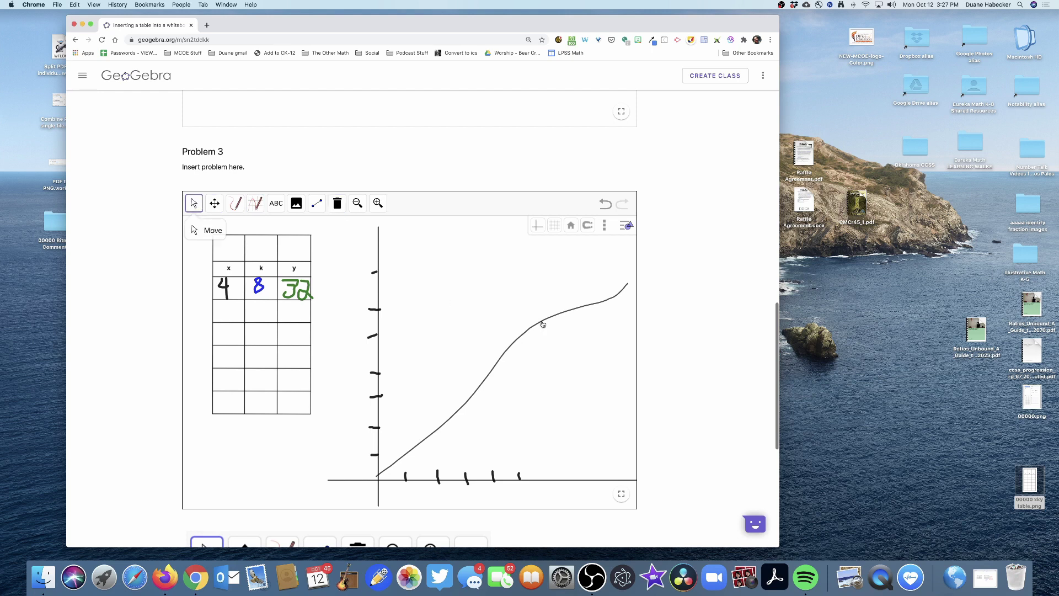
pyautogui.click(542, 324)
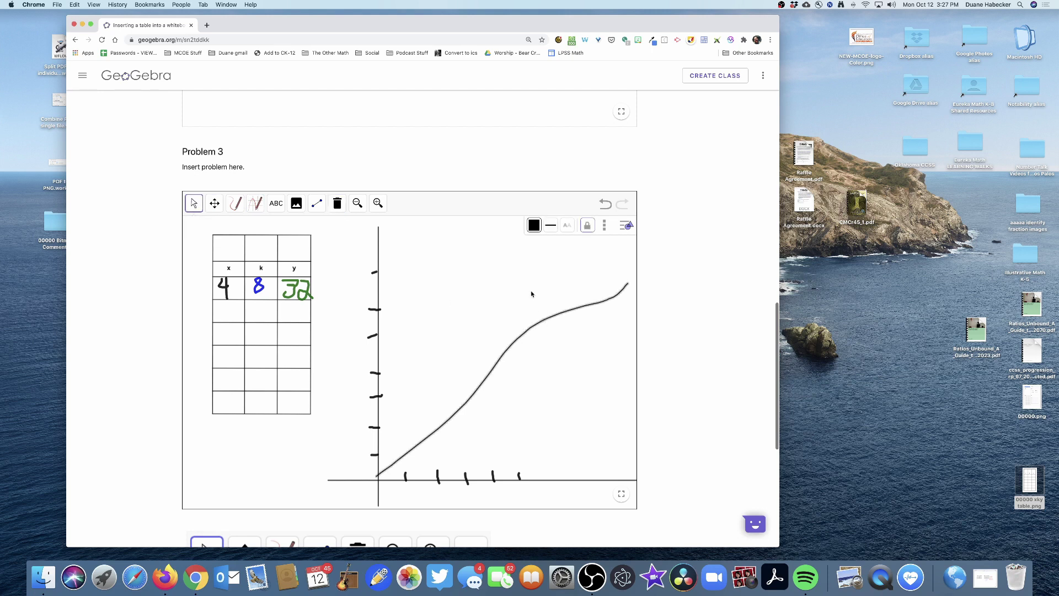
pyautogui.click(337, 203)
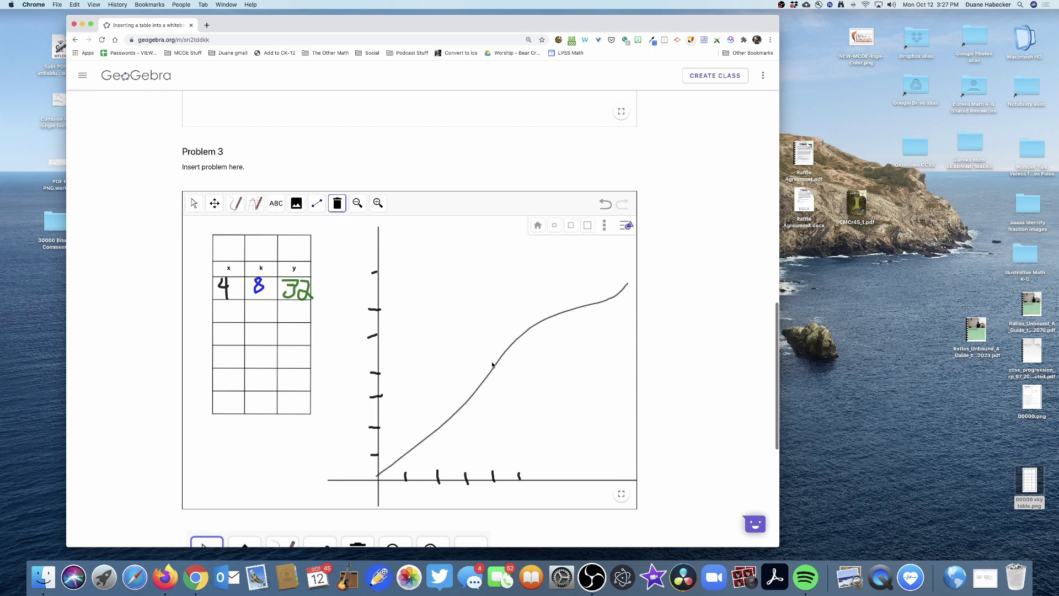
pyautogui.click(235, 203)
pyautogui.moveTo(376, 475); pyautogui.dragTo(603, 246)
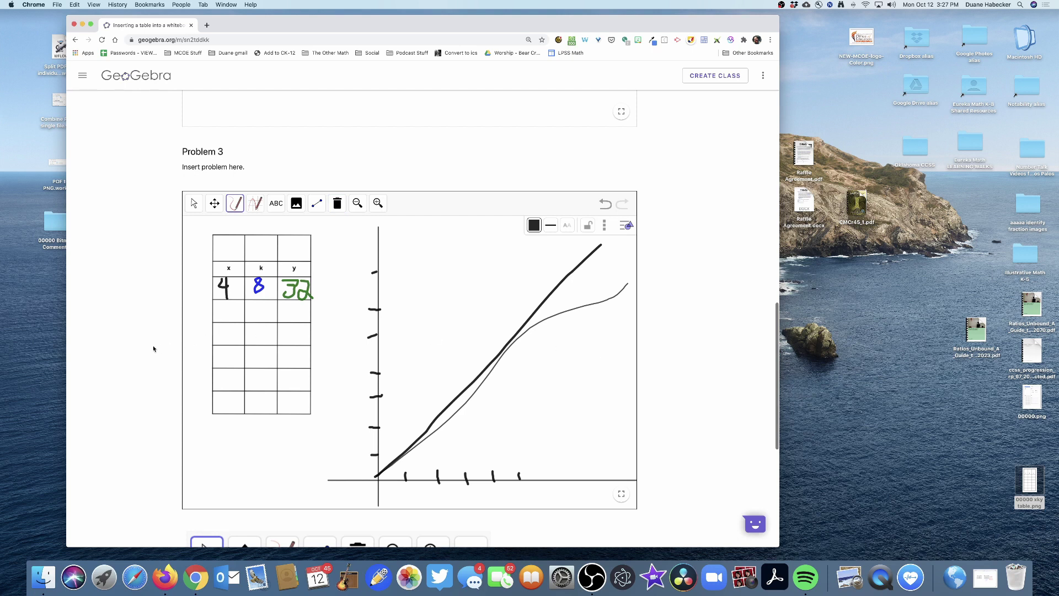
pyautogui.scroll(20, 152, 349)
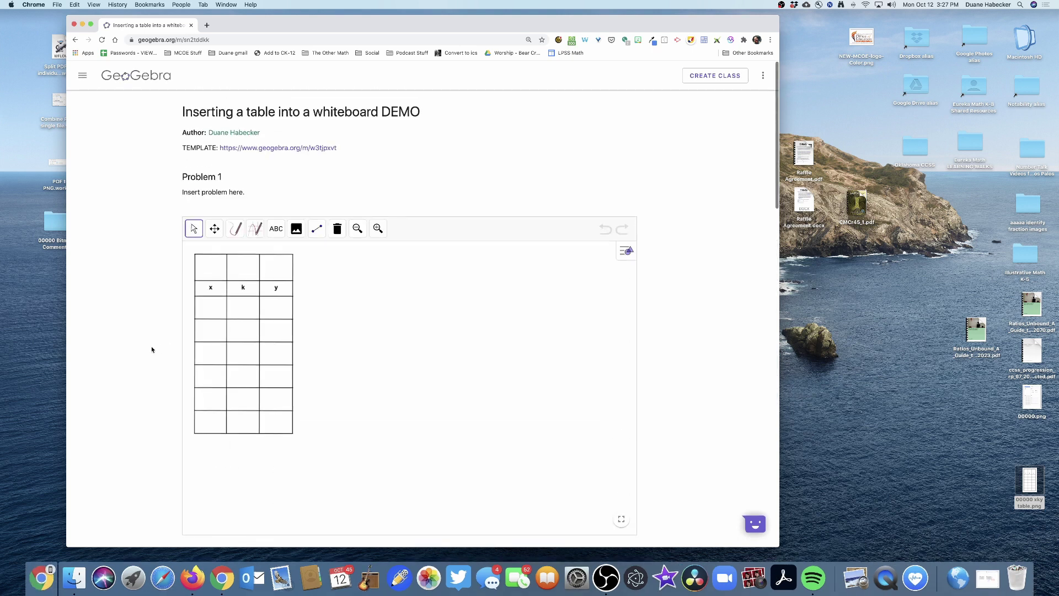